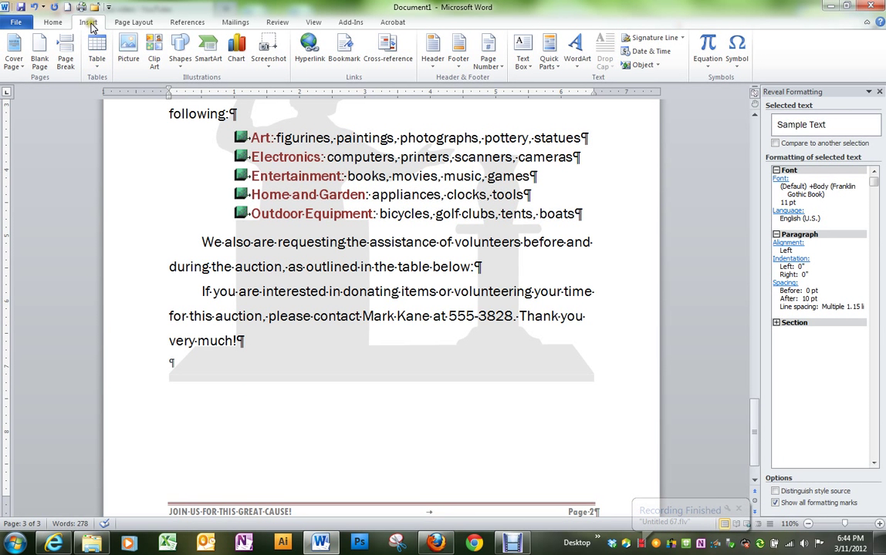
- Draw a table boundary about 5.96" wide and 2.65" high below the paragraph ending "as outlined in the table below:"
{"action": "left_click", "coordinate": [96, 67]}
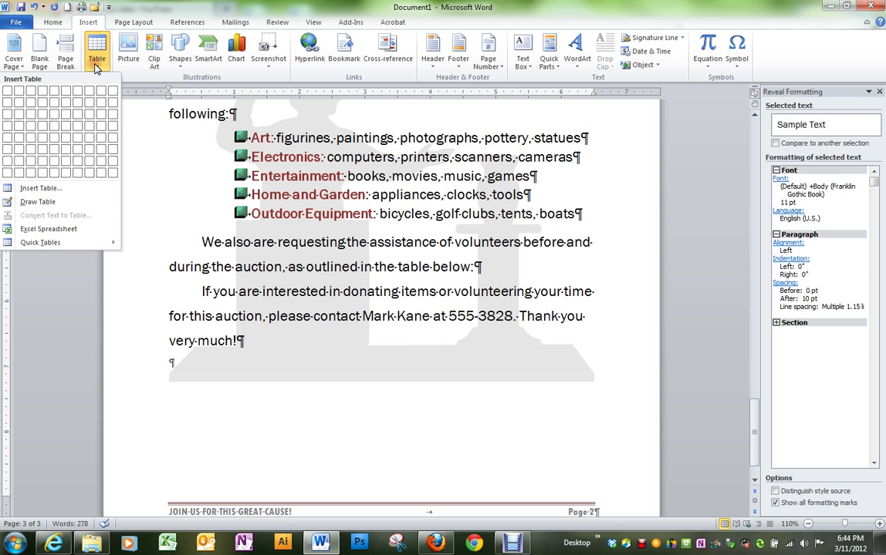
{"action": "left_click", "coordinate": [37, 202]}
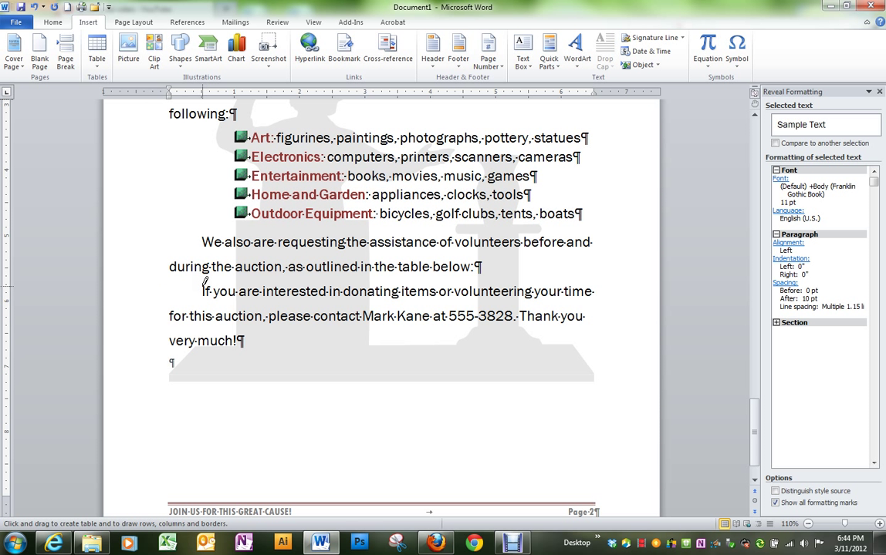
{"action": "mouse_move", "coordinate": [202, 287]}
{"action": "left_mouse_down"}
{"action": "mouse_move", "coordinate": [222, 321]}
{"action": "mouse_move", "coordinate": [301, 402]}
{"action": "mouse_move", "coordinate": [587, 471]}
{"action": "mouse_move", "coordinate": [588, 460]}
{"action": "left_mouse_up"}
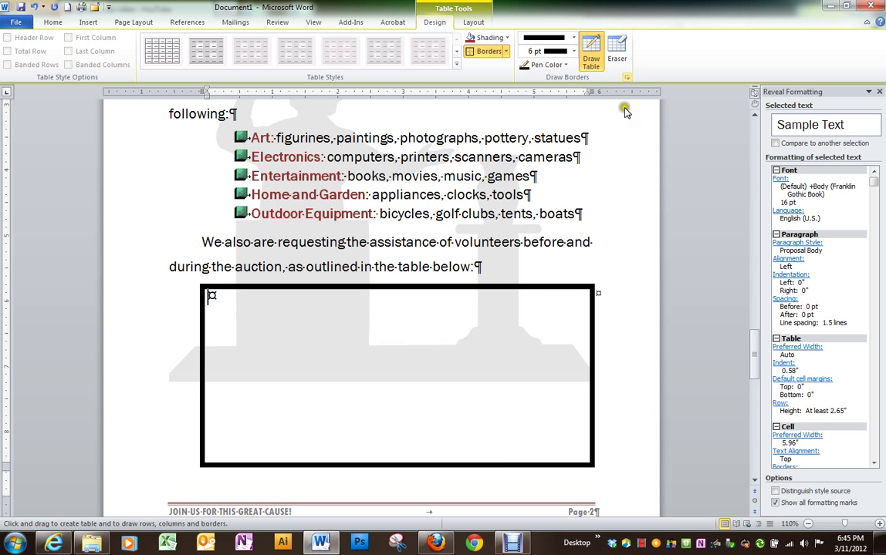
- Set the pen weight to ¼ pt and draw three vertical lines dividing the table into four columns
{"action": "left_click", "coordinate": [574, 52]}
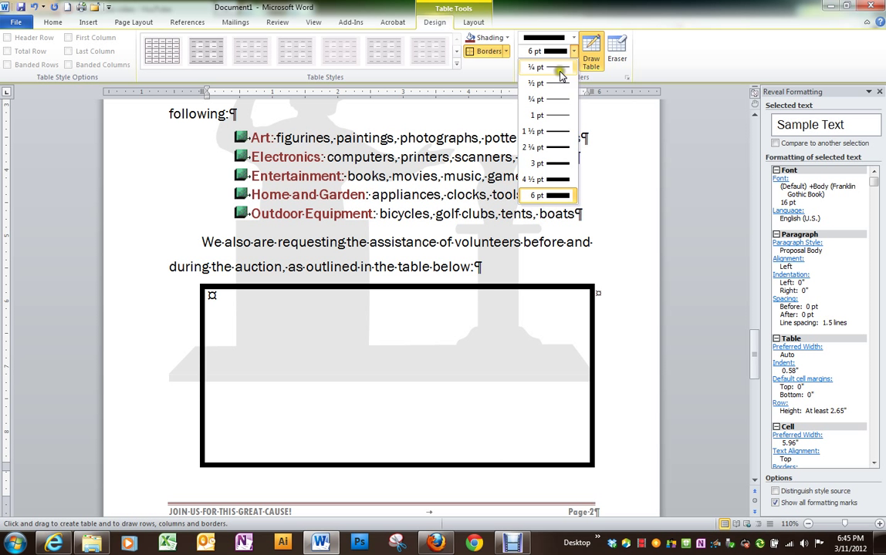
{"action": "left_click", "coordinate": [560, 70]}
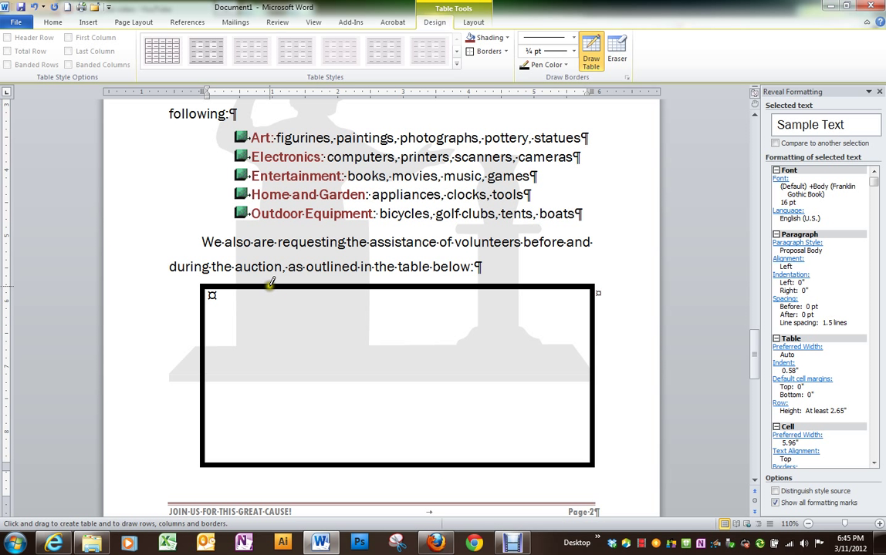
{"action": "left_click_drag", "start_coordinate": [270, 287], "coordinate": [270, 421]}
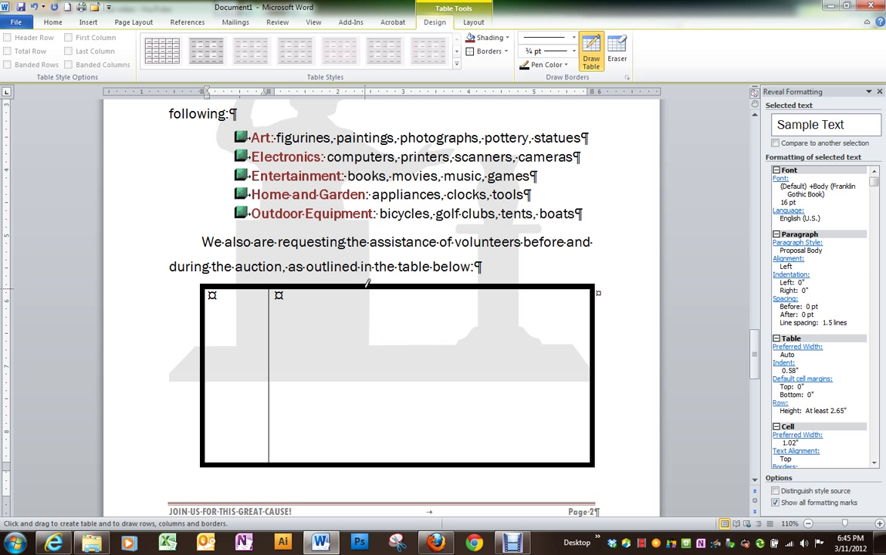
{"action": "left_click_drag", "start_coordinate": [352, 289], "coordinate": [350, 426]}
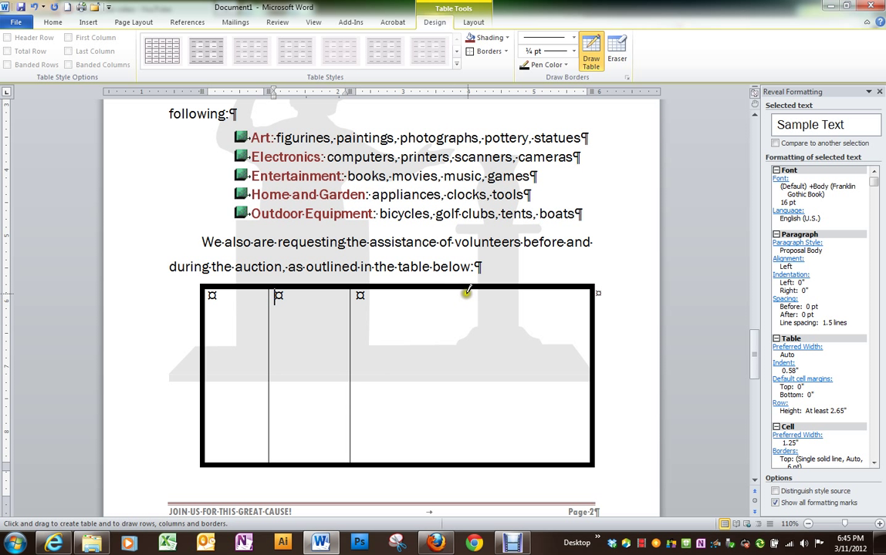
{"action": "mouse_move", "coordinate": [478, 290]}
{"action": "left_mouse_down"}
{"action": "mouse_move", "coordinate": [464, 396]}
{"action": "mouse_move", "coordinate": [479, 458]}
{"action": "mouse_move", "coordinate": [477, 451]}
{"action": "left_mouse_up"}
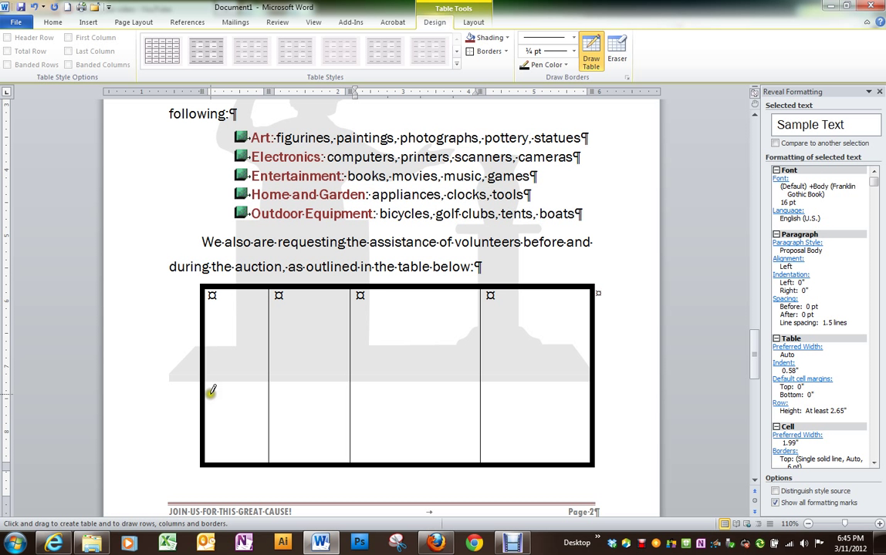
- Draw a horizontal line across the whole table, and split both resulting rows horizontally from the second column through the last
{"action": "left_click_drag", "start_coordinate": [207, 382], "coordinate": [532, 396]}
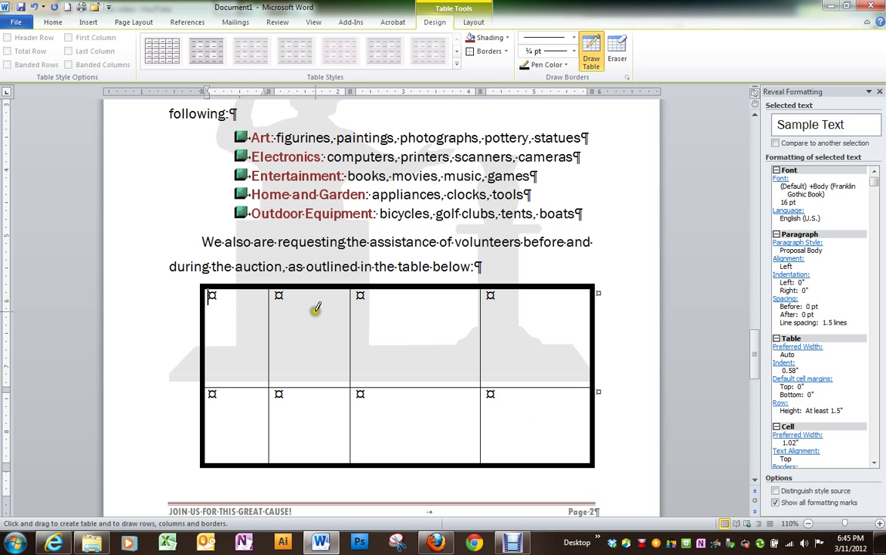
{"action": "mouse_move", "coordinate": [270, 333]}
{"action": "left_mouse_down"}
{"action": "mouse_move", "coordinate": [405, 344]}
{"action": "mouse_move", "coordinate": [557, 341]}
{"action": "left_mouse_up"}
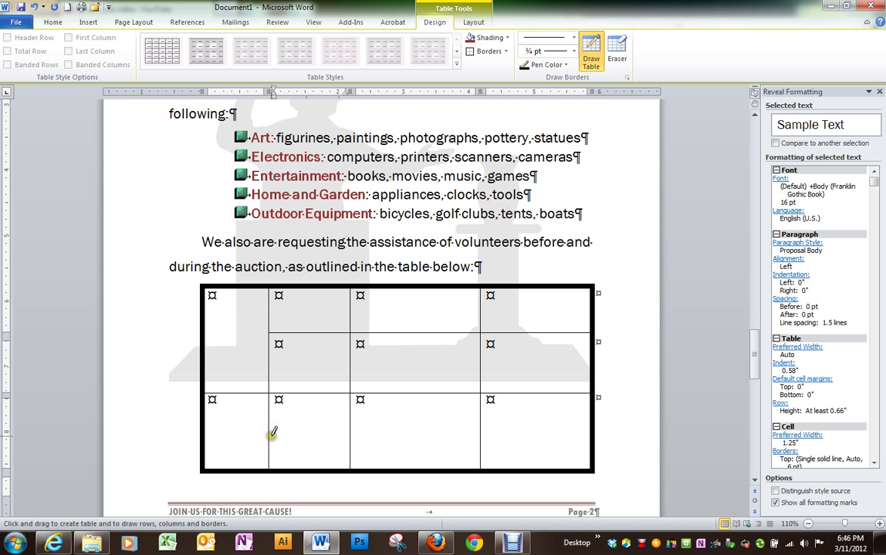
{"action": "left_click_drag", "start_coordinate": [271, 434], "coordinate": [525, 431]}
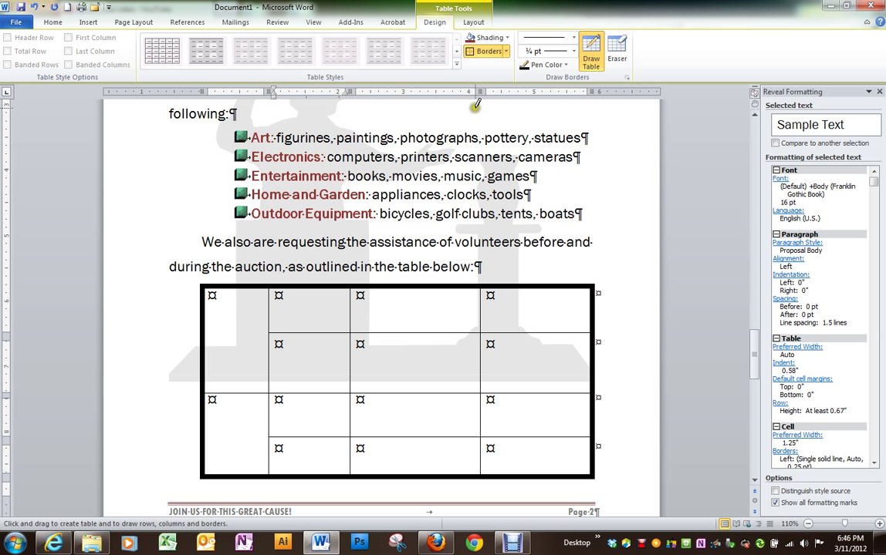
- Erase the horizontal line that splits the second column's cell in the lower half of the table
{"action": "left_click", "coordinate": [616, 50]}
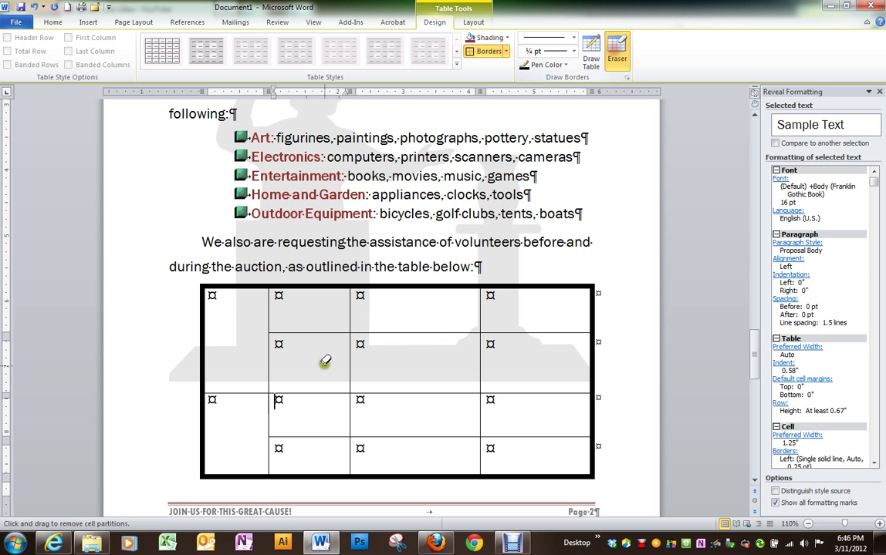
{"action": "left_click", "coordinate": [308, 437]}
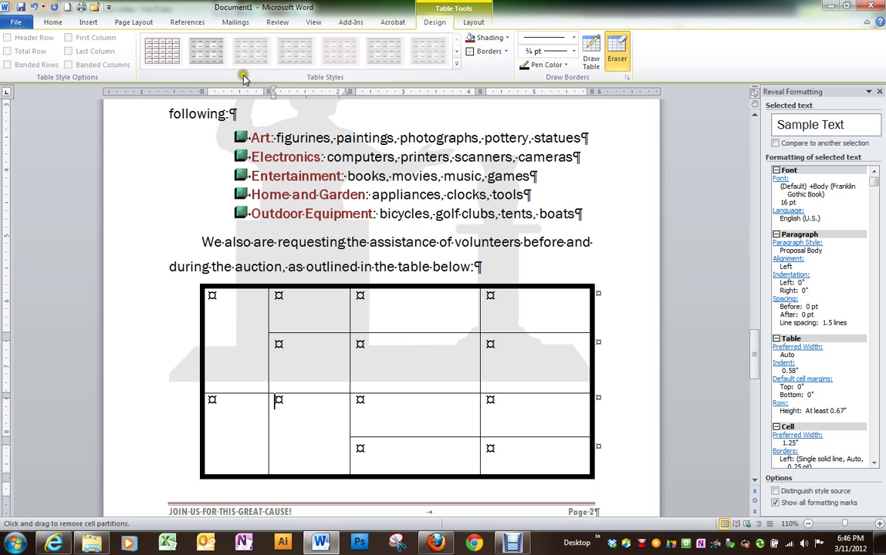
{"action": "left_click", "coordinate": [139, 271]}
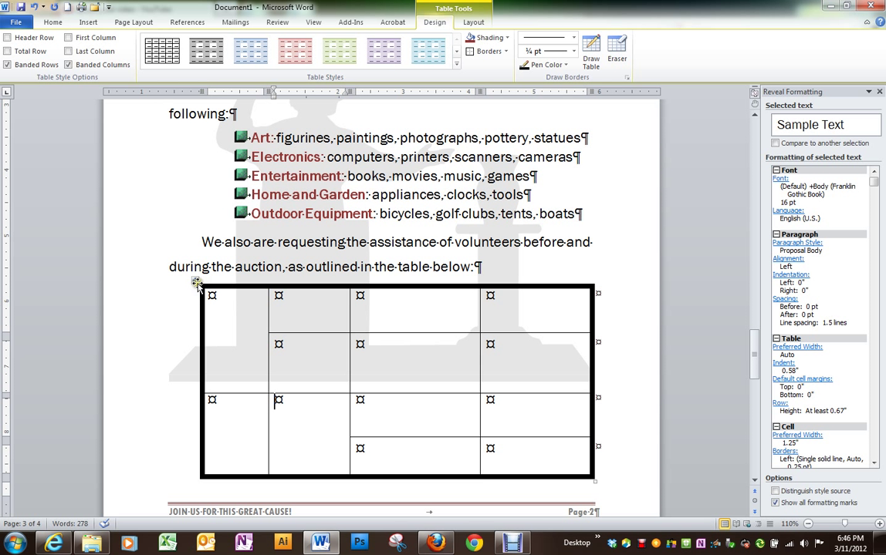
- Apply a ¼ pt automatic-color Box border to the whole table and turn on All Borders
{"action": "left_click", "coordinate": [196, 283]}
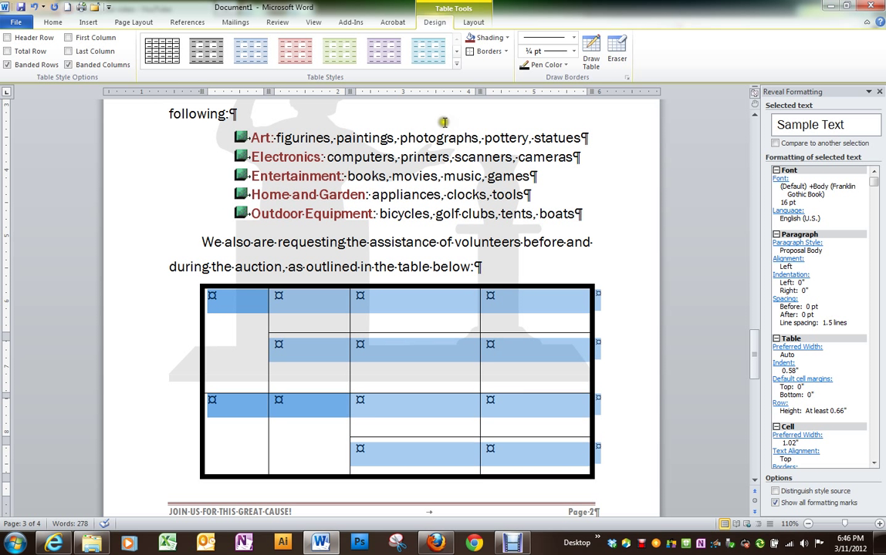
{"action": "left_click", "coordinate": [505, 51]}
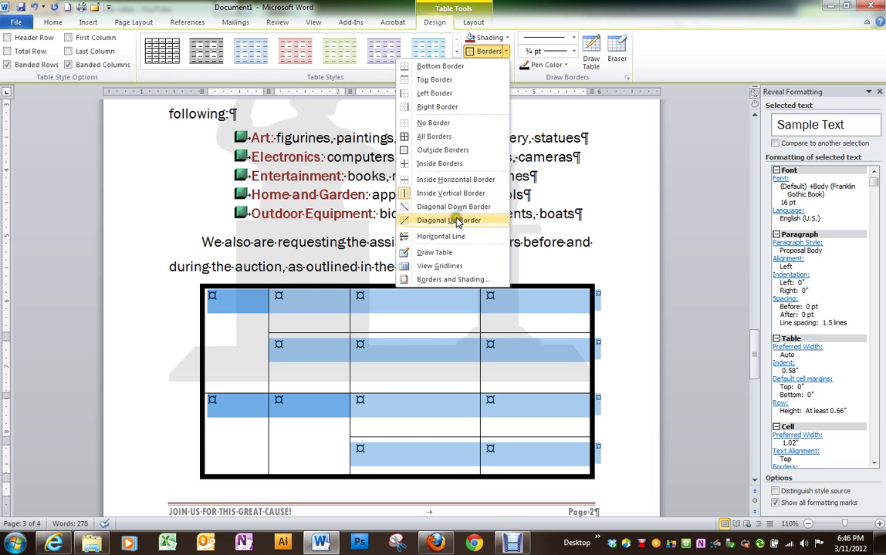
{"action": "left_click", "coordinate": [452, 282]}
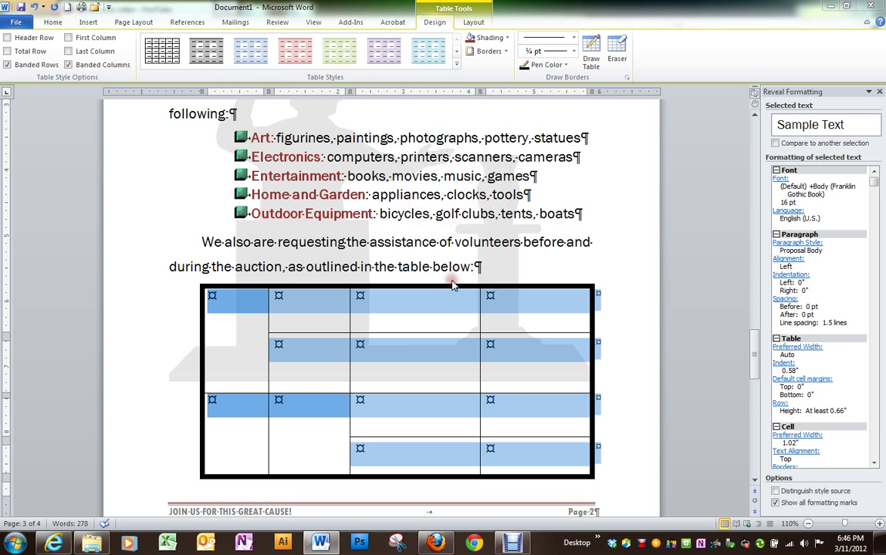
{"action": "left_click", "coordinate": [436, 313]}
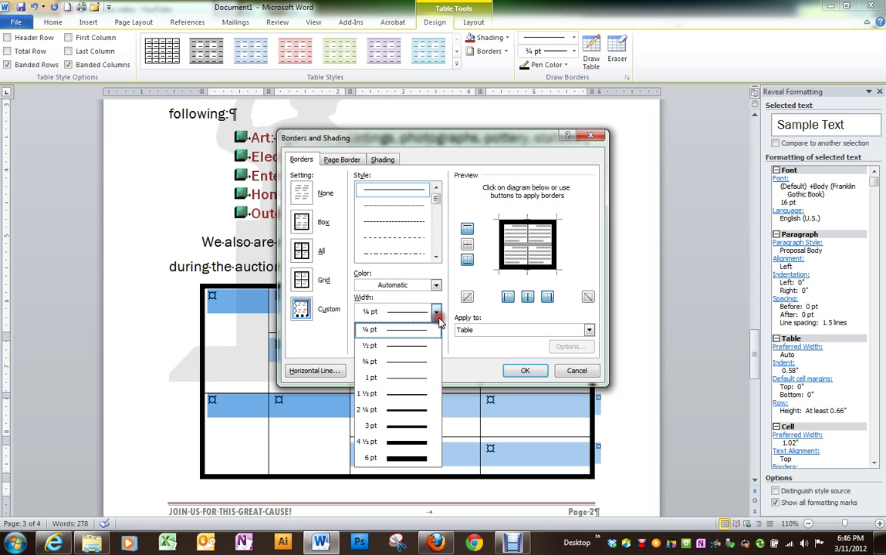
{"action": "left_click", "coordinate": [425, 337]}
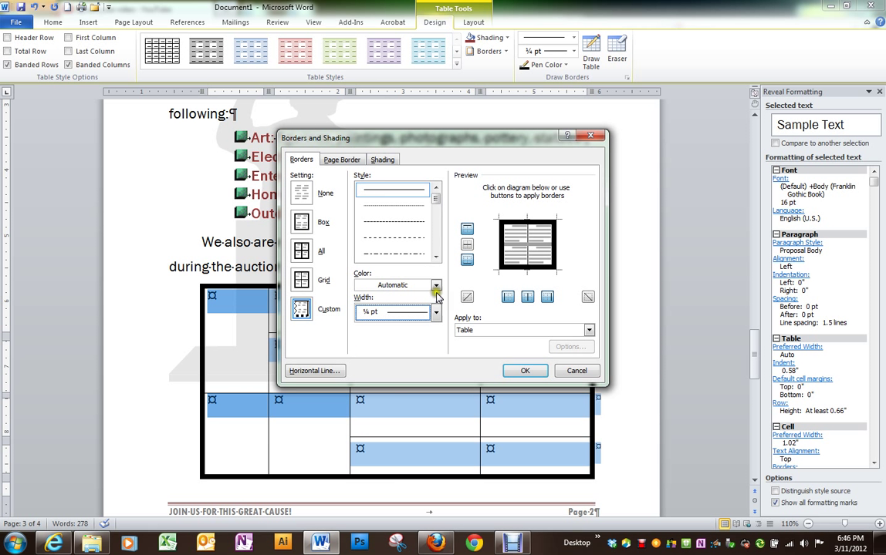
{"action": "left_click", "coordinate": [308, 225]}
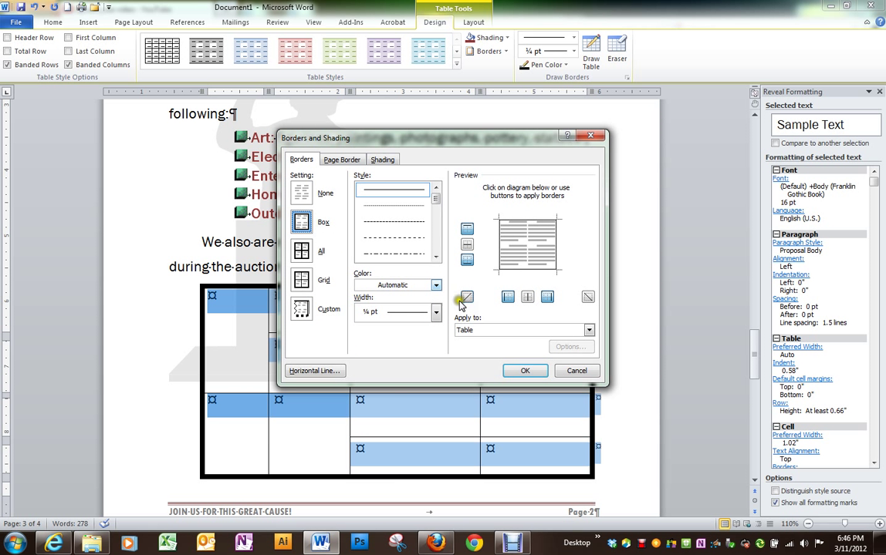
{"action": "left_click", "coordinate": [518, 371]}
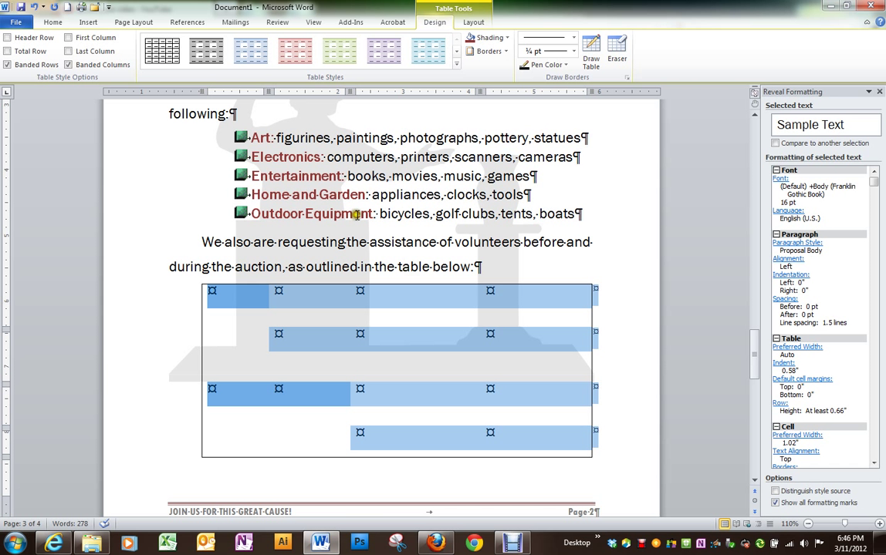
{"action": "left_click", "coordinate": [507, 53]}
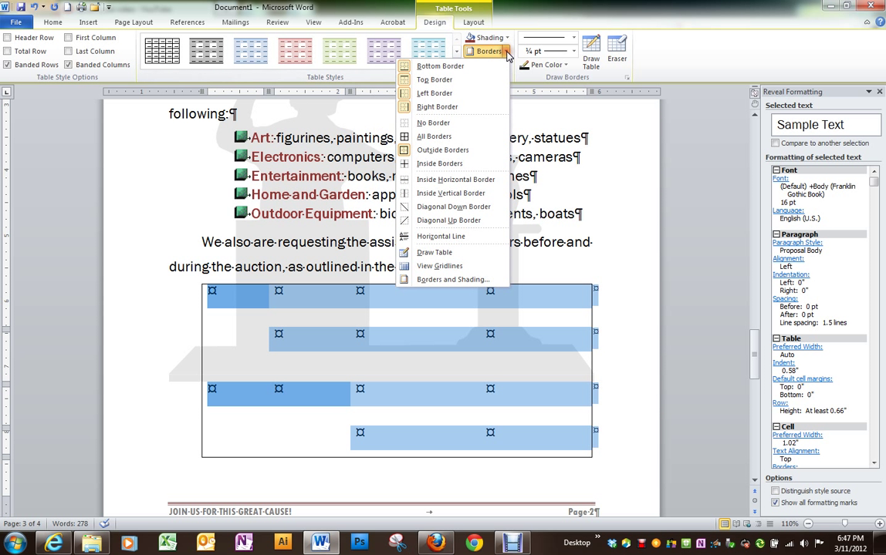
{"action": "left_click", "coordinate": [436, 136]}
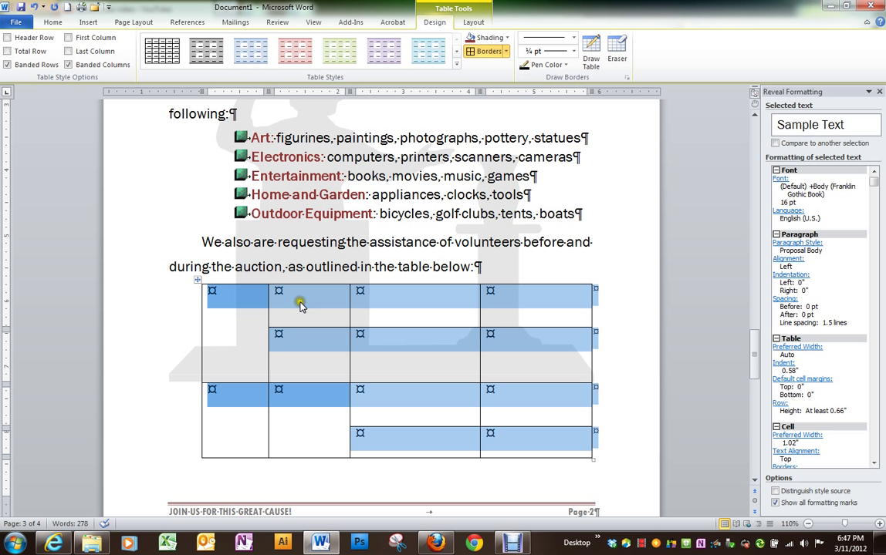
- Enter "Before Auction" in the table's first cell and "May 22" in the cell beside it
{"action": "left_click", "coordinate": [242, 314]}
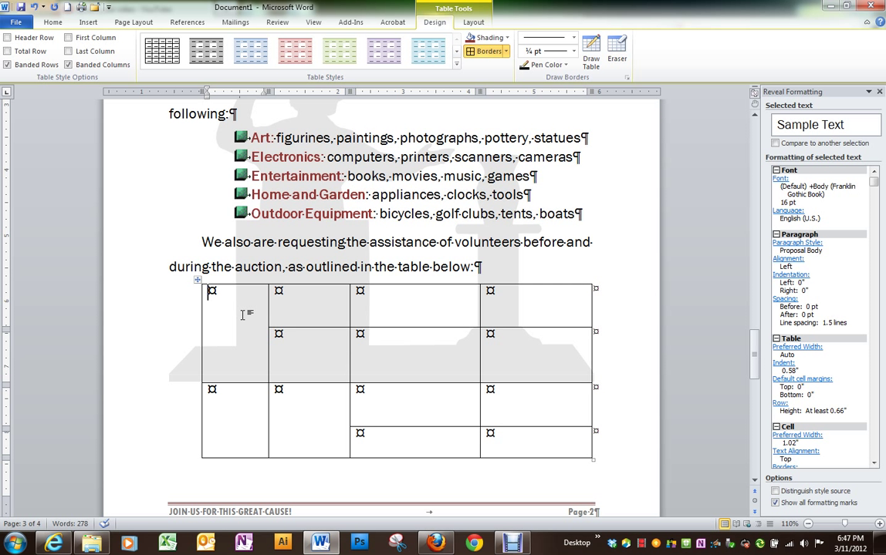
{"action": "type", "text": "Befor"}
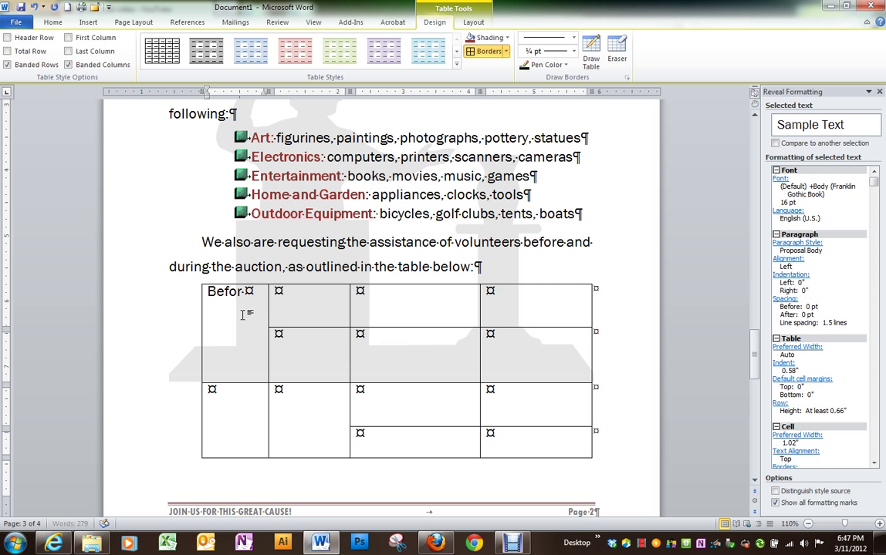
{"action": "type", "text": "e Auction"}
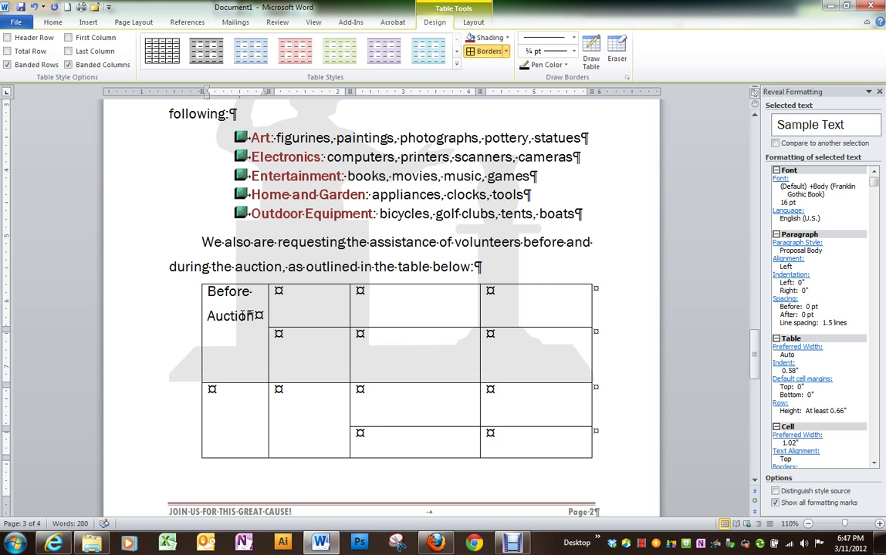
{"action": "key", "text": "Tab"}
{"action": "type", "text": "May"}
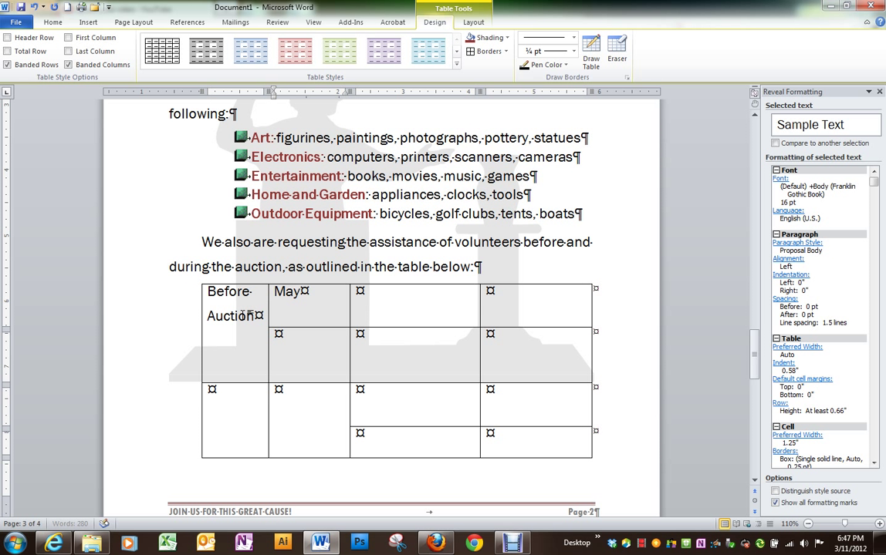
{"action": "type", "text": " 22"}
- Complete the May 22 row with "Accepting Donations" in the third column and "9:00 a.m. to 9 p.m." in the fourth
{"action": "key", "text": "Tab"}
{"action": "type", "text": "Ac"}
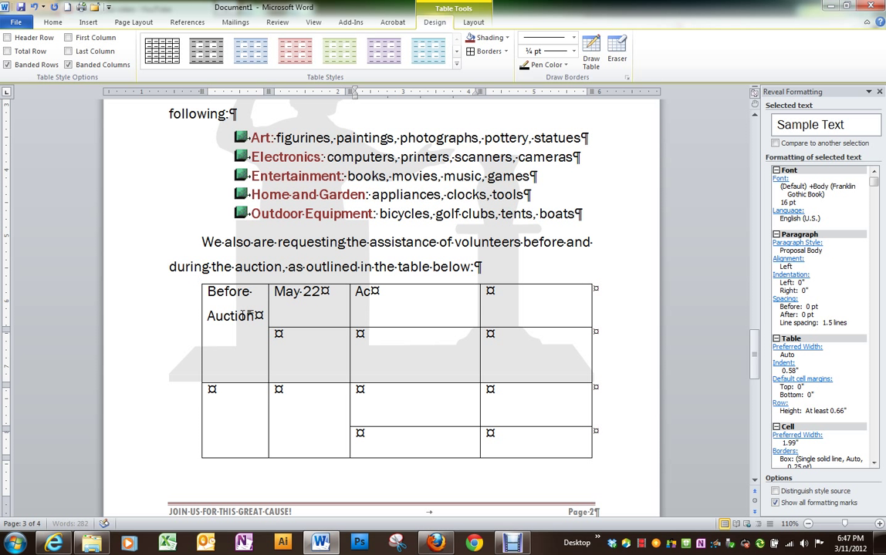
{"action": "type", "text": "cepting Donati"}
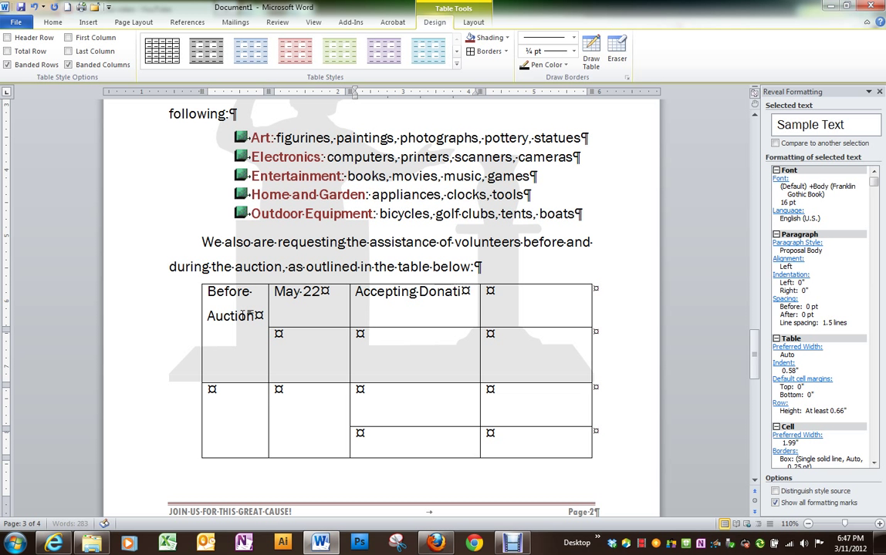
{"action": "type", "text": "ons"}
{"action": "key", "text": "Tab"}
{"action": "type", "text": "9"}
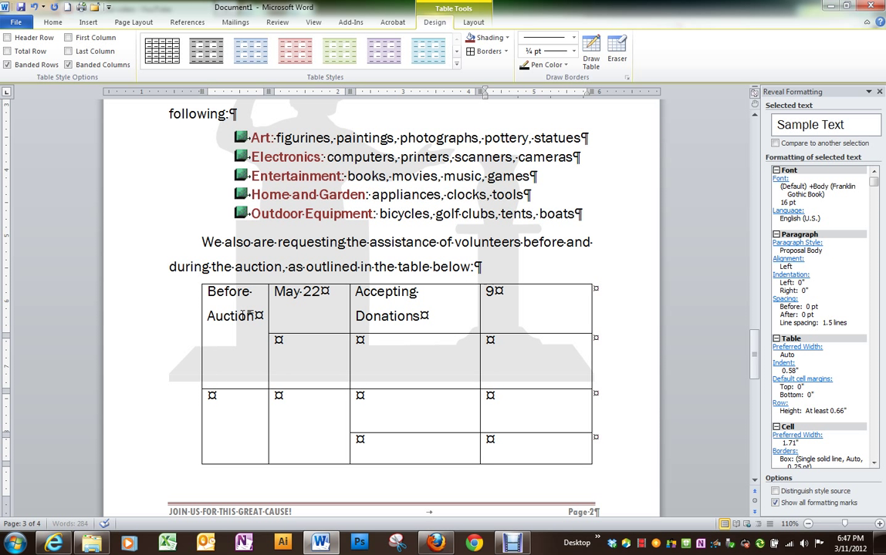
{"action": "type", "text": ":00 am"}
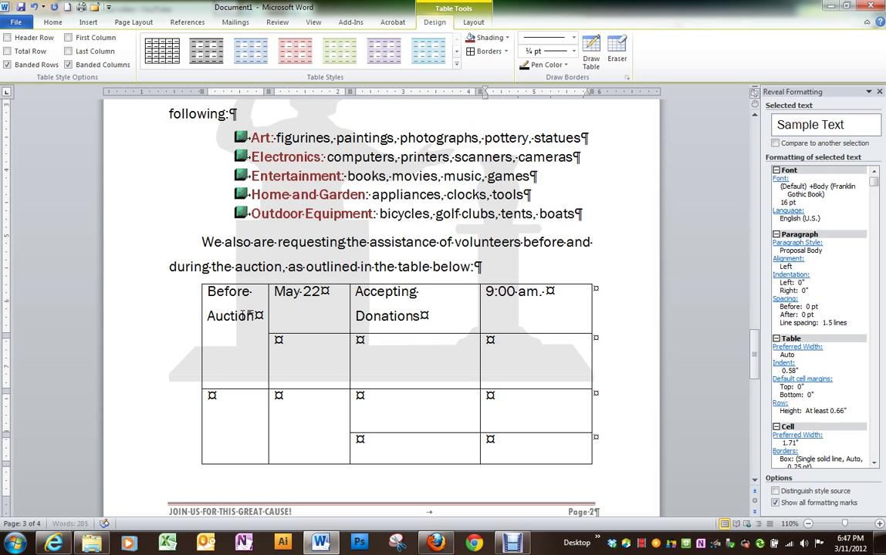
{"action": "type", "text": ". t"}
{"action": "type", "text": "m. to 9"}
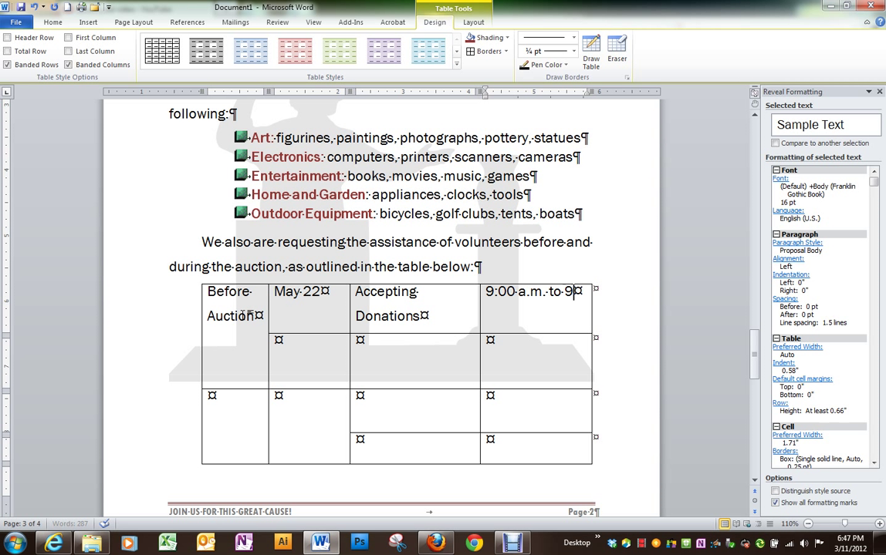
- Enter "May 23" in the second-column cell directly below May 22
{"action": "key", "text": "Tab"}
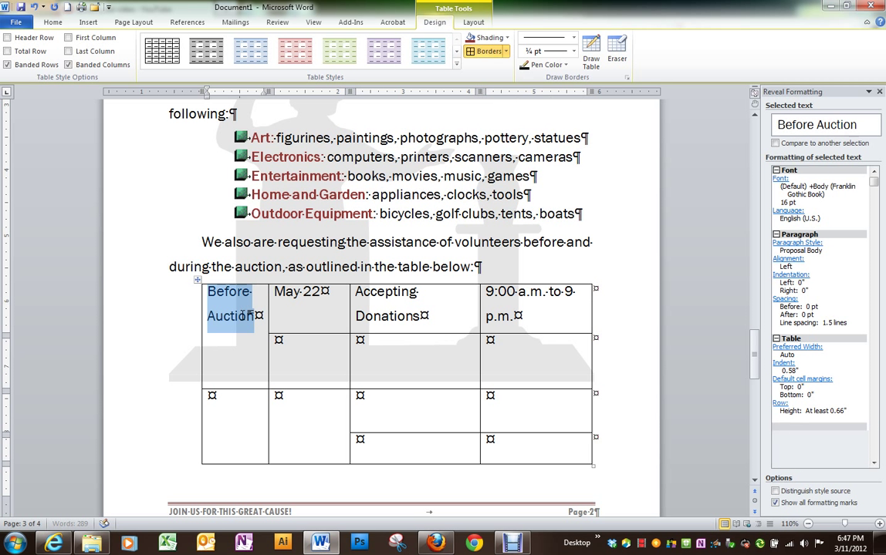
{"action": "key", "text": "Tab"}
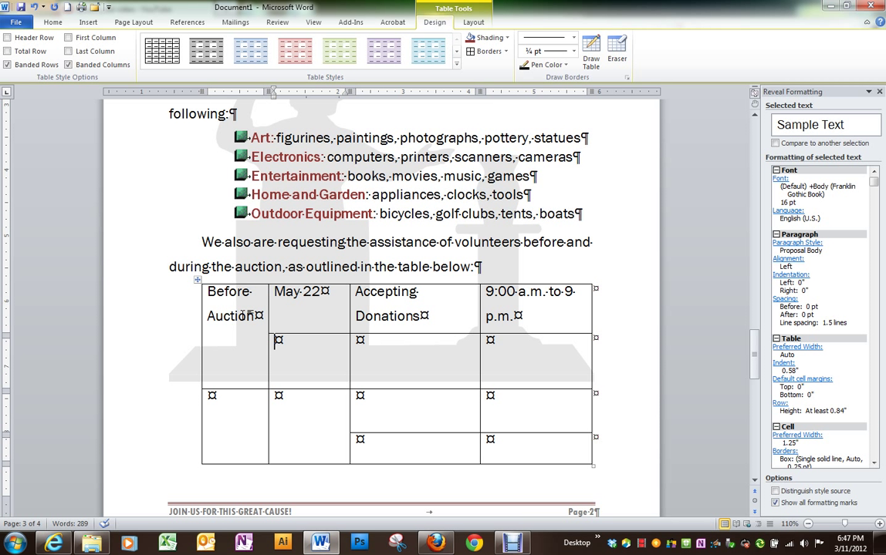
{"action": "type", "text": "May 23"}
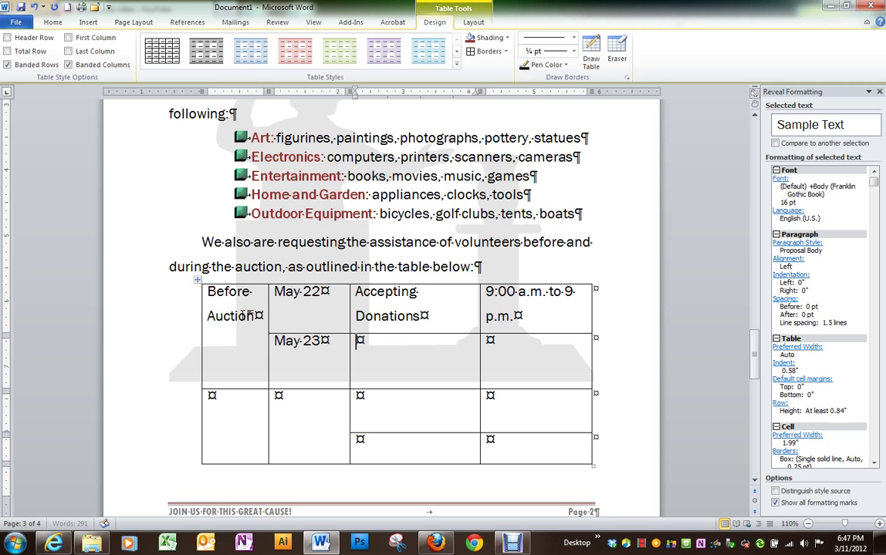
- Complete the May 23 row with "Tagging Items" in the third column and "9:00 a.m. to 5:00 p.mm." in the fourth
{"action": "key", "text": "Tab"}
{"action": "type", "text": "Tagging"}
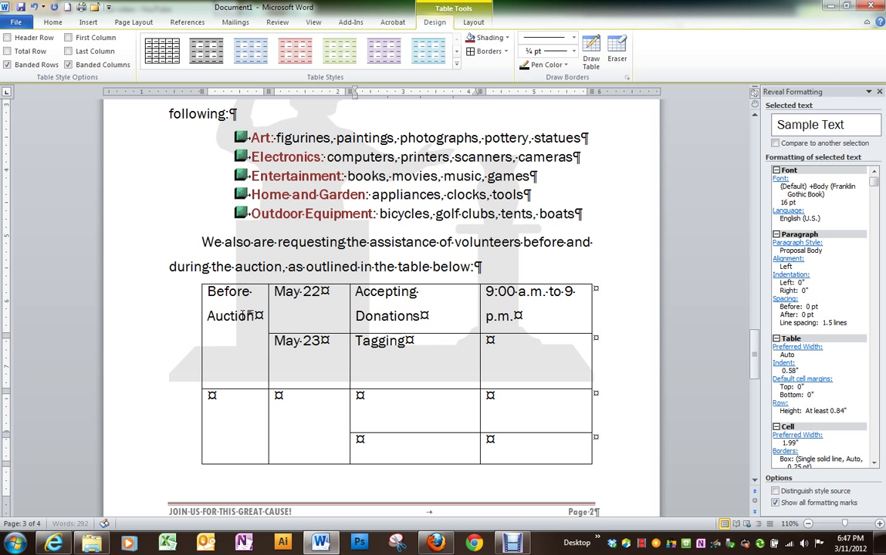
{"action": "type", "text": " Items"}
{"action": "key", "text": "Tab"}
{"action": "type", "text": "9:00 "}
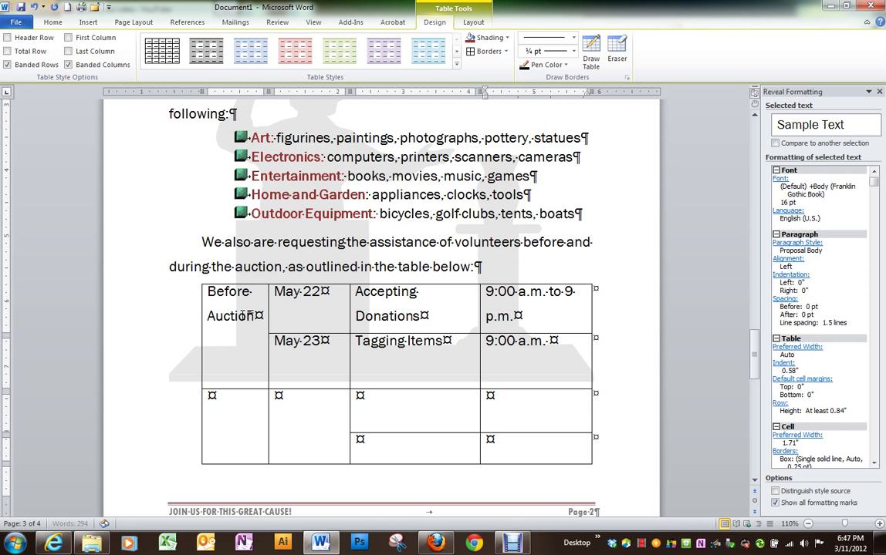
{"action": "type", "text": "a.m. to 5:00 p.mm."}
- Enter "During Auction" in the first column below Before Auction and "May 24" in the cell beside it
{"action": "key", "text": "Tab"}
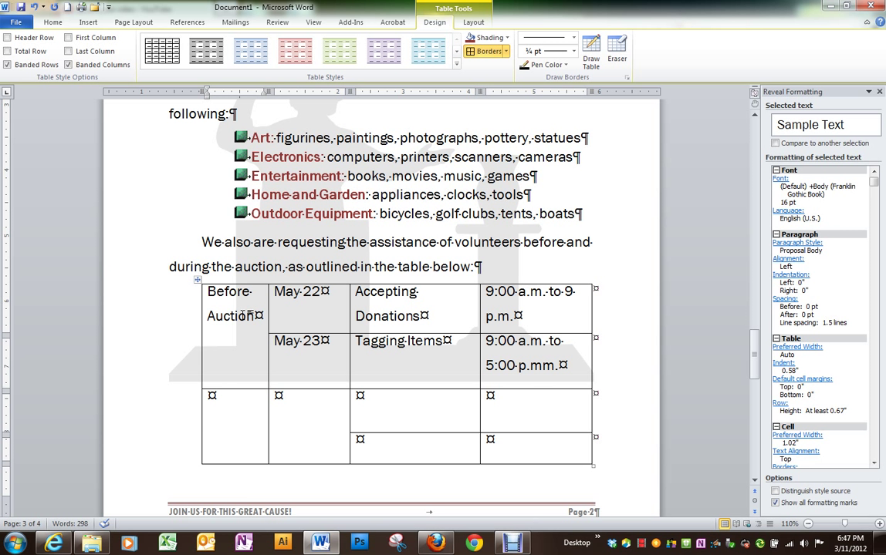
{"action": "type", "text": "During Auction"}
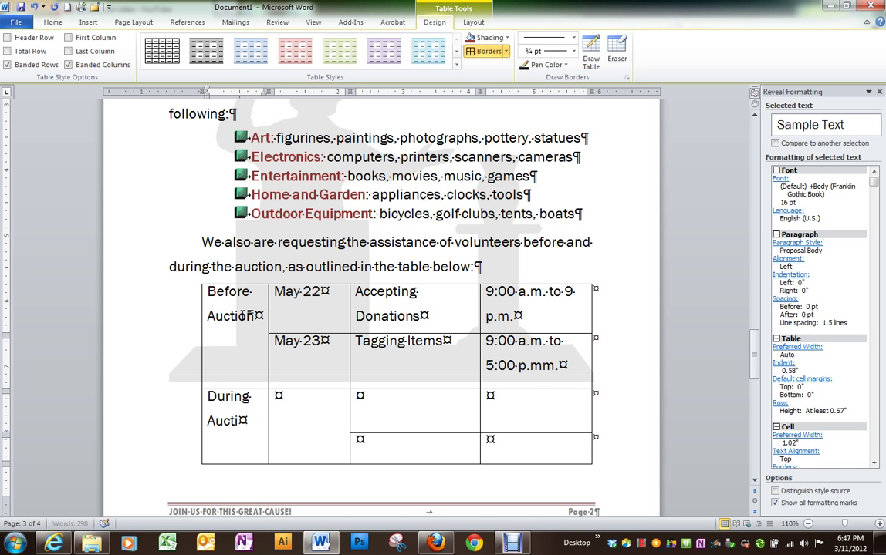
{"action": "key", "text": "Tab"}
{"action": "type", "text": "May 24"}
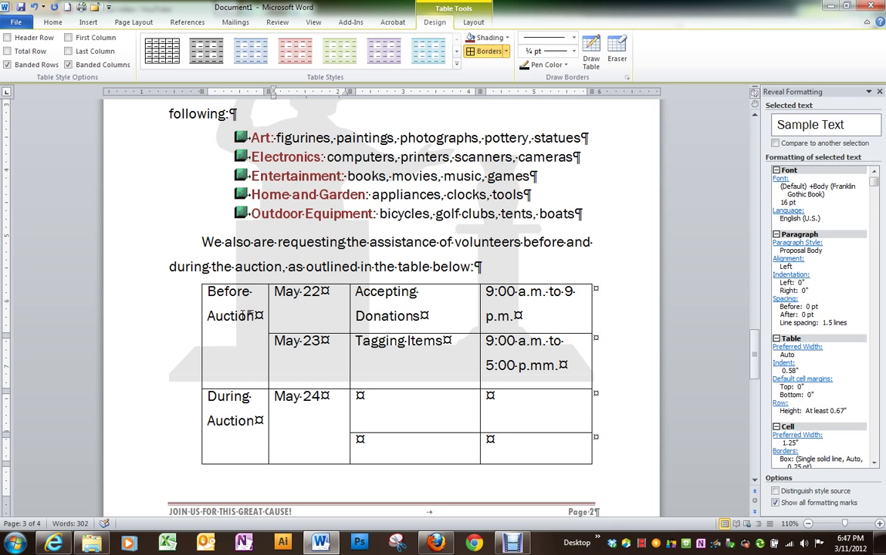
- Fill the first May 24 row with "Helping Auctioneer" and "10:00 a.m. to 4:00 p.m.", using the spelling suggestion Auctioneer for the misspelled word
{"action": "key", "text": "Tab"}
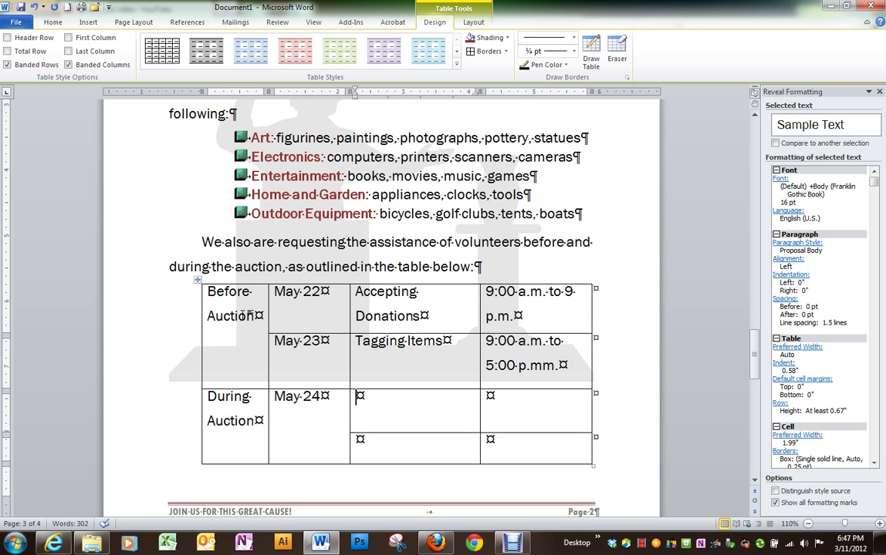
{"action": "type", "text": "Helping Auctionn"}
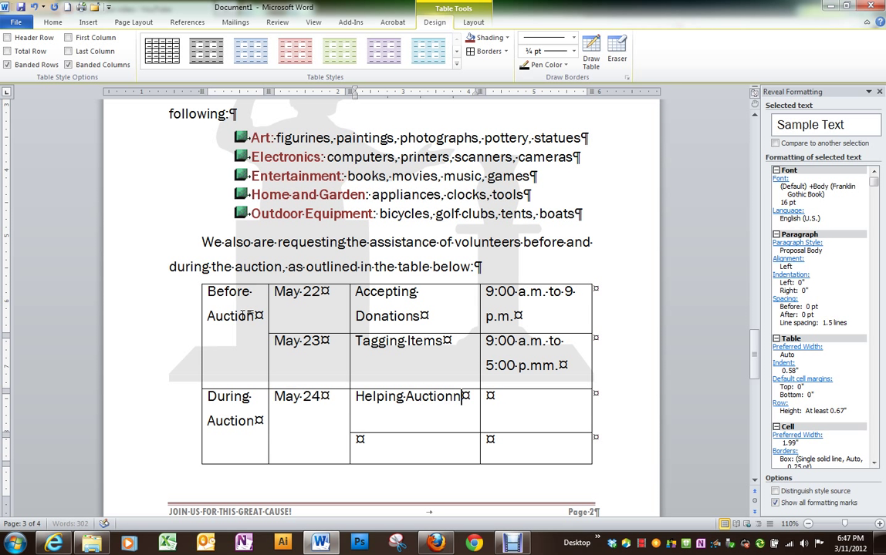
{"action": "key", "text": "Tab"}
{"action": "type", "text": "10"}
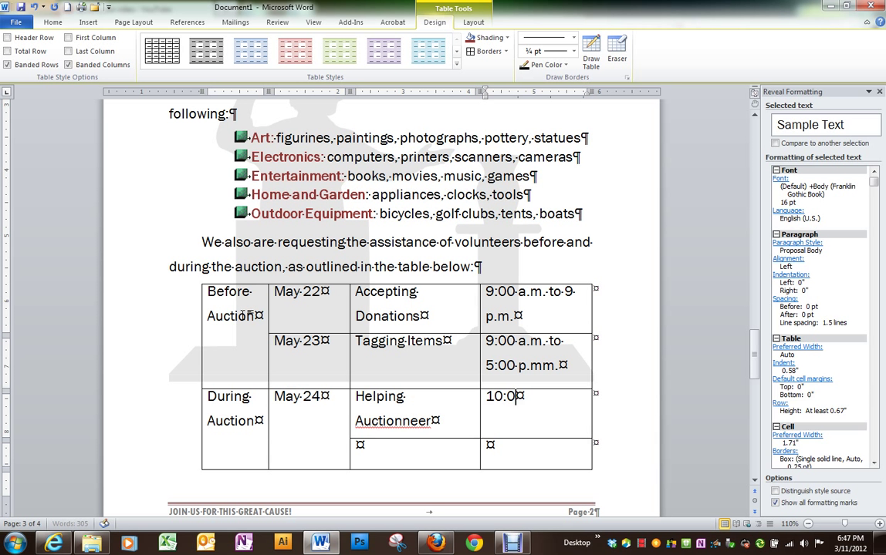
{"action": "type", "text": "m. to 4:"}
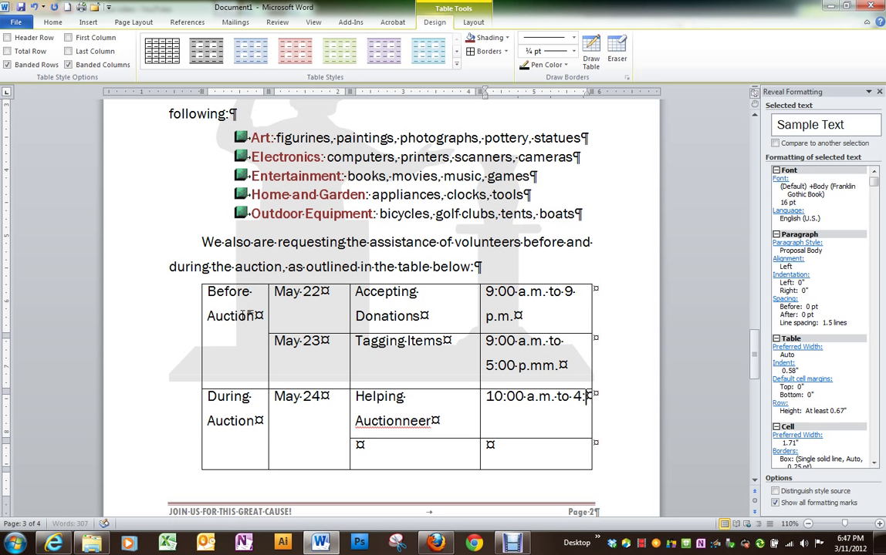
{"action": "type", "text": "p"}
{"action": "key", "text": "BackSpace"}
{"action": "type", "text": "00 p.m."}
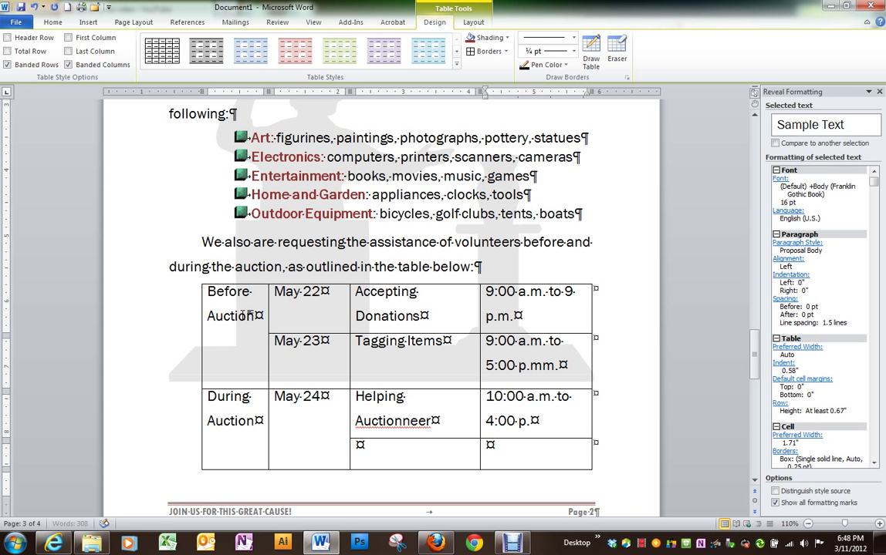
{"action": "right_click", "coordinate": [394, 422]}
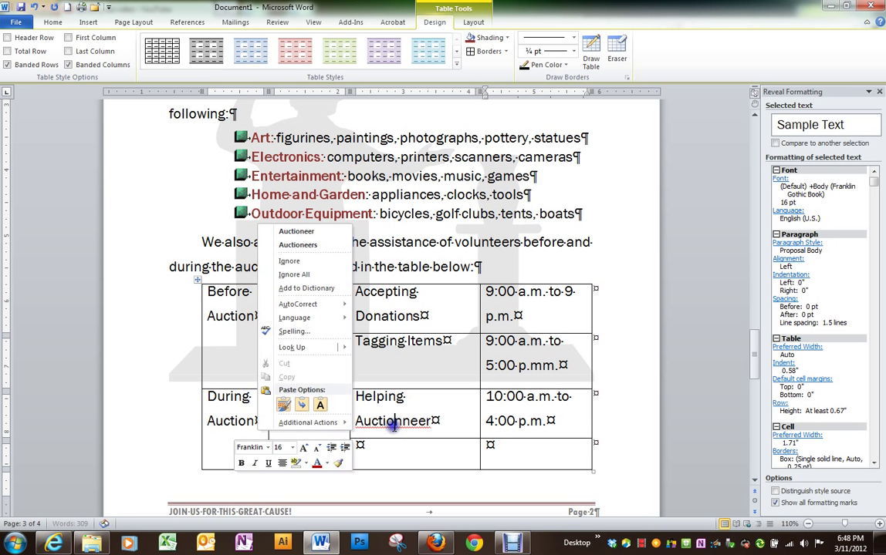
{"action": "left_click", "coordinate": [297, 231]}
- Fill the table's last row with "Collecting Payments" in the third column and "10:30 a.m. to 5:00 p.m." in the fourth
{"action": "key", "text": "Tab"}
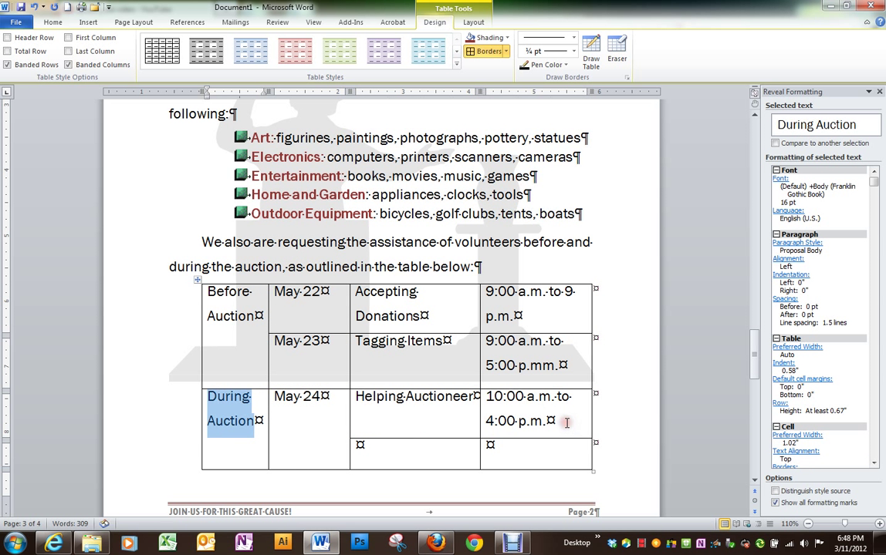
{"action": "key", "text": "Tab"}
{"action": "key", "text": "Tab"}
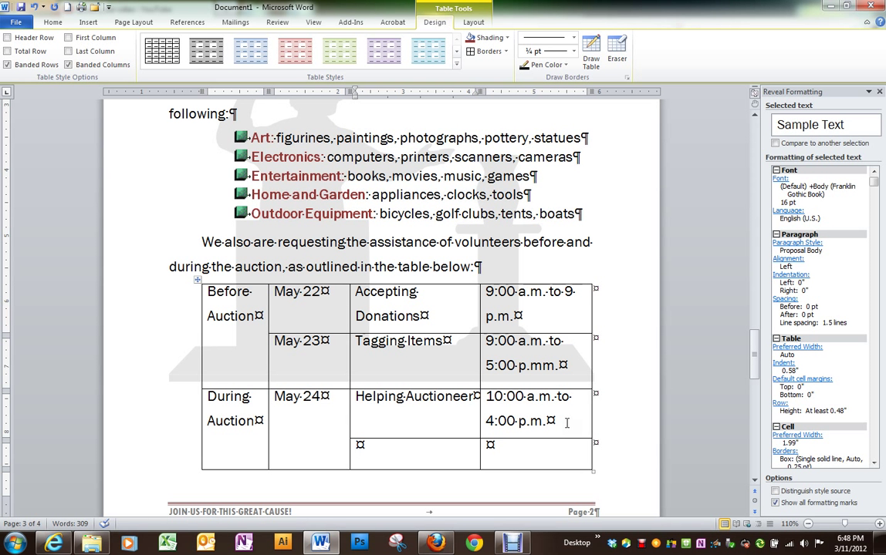
{"action": "type", "text": "Colle"}
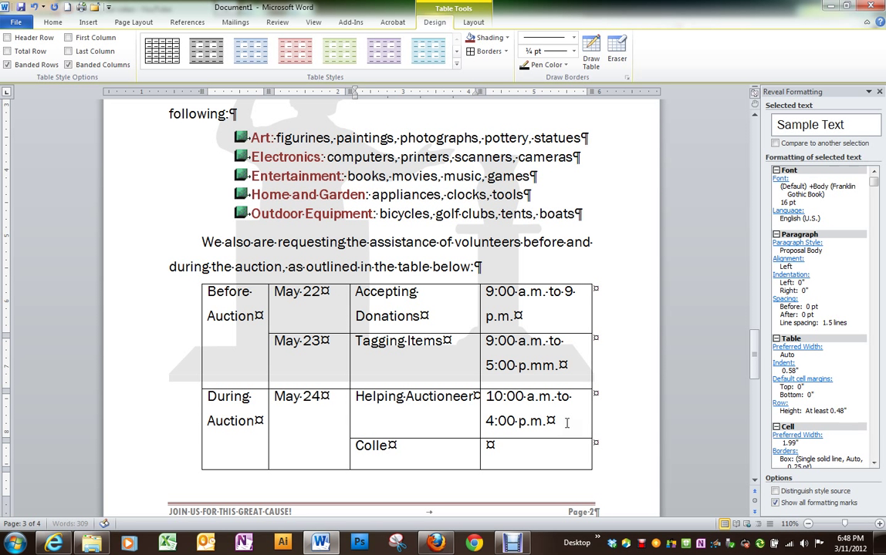
{"action": "type", "text": "cting Payments"}
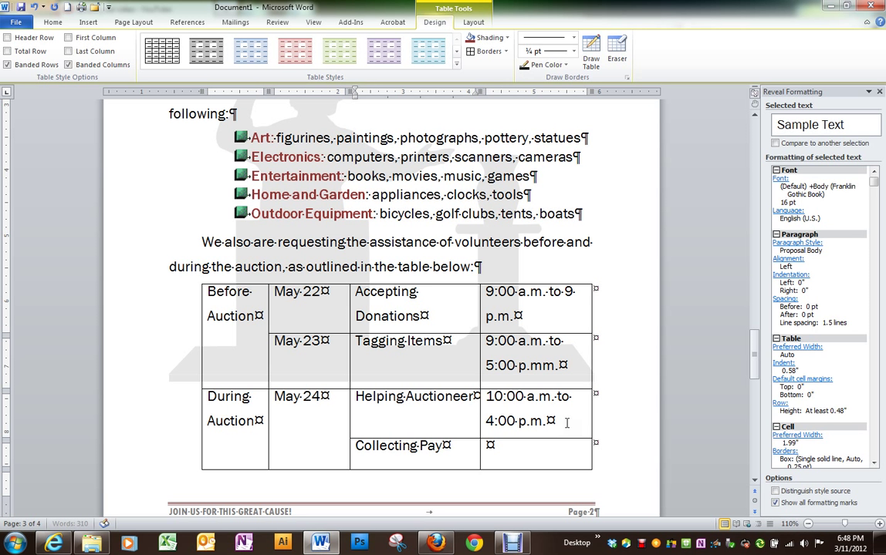
{"action": "key", "text": "Tab"}
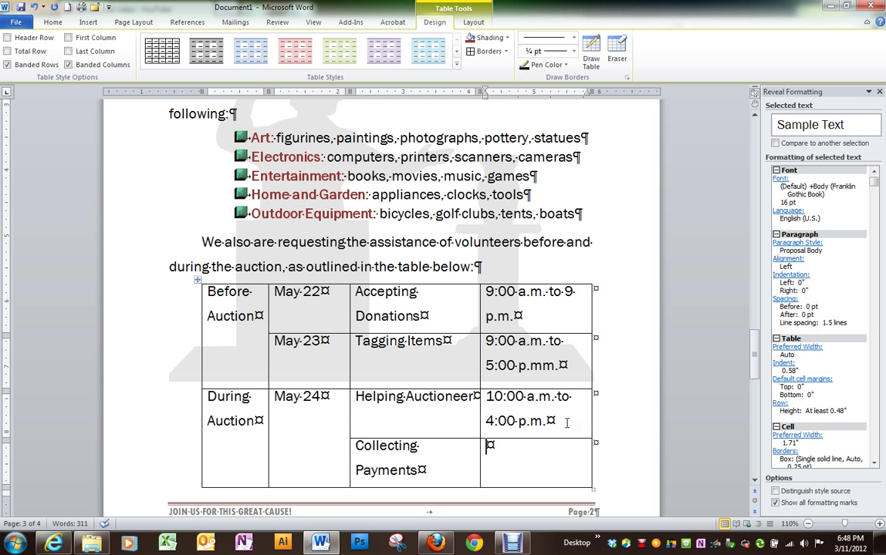
{"action": "type", "text": "10:30 a."}
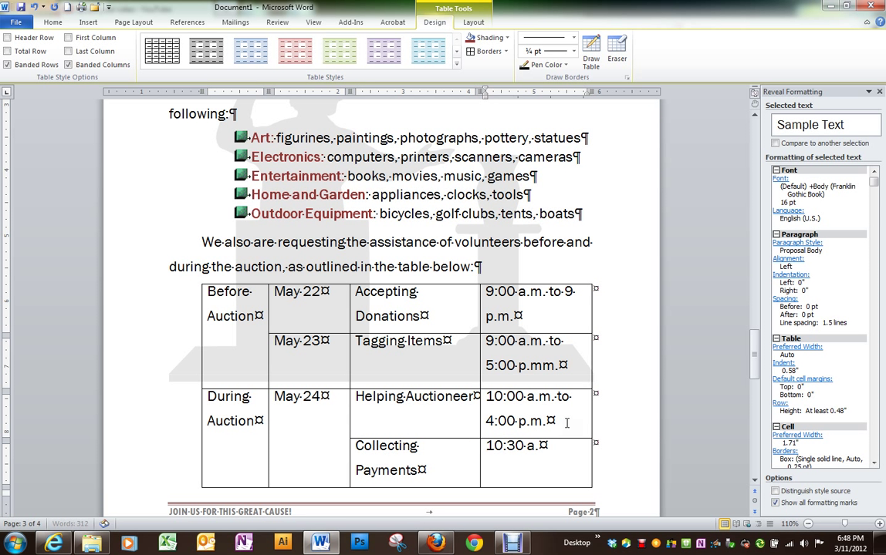
{"action": "type", "text": "m. to 5:00 p"}
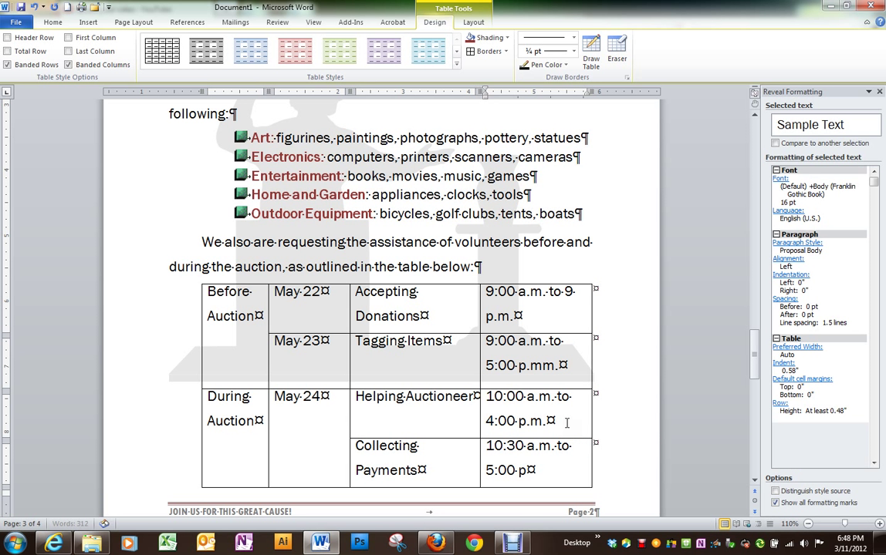
{"action": "type", "text": ".m."}
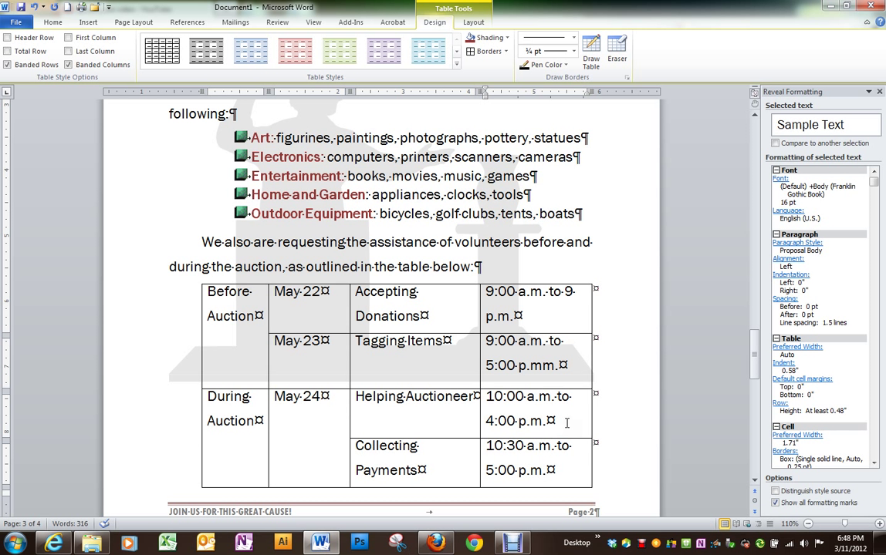
- Rotate both first-column labels to read from bottom to top and break "Before Auction" onto two lines
{"action": "left_click", "coordinate": [572, 478]}
{"action": "left_click_drag", "start_coordinate": [231, 301], "coordinate": [237, 443]}
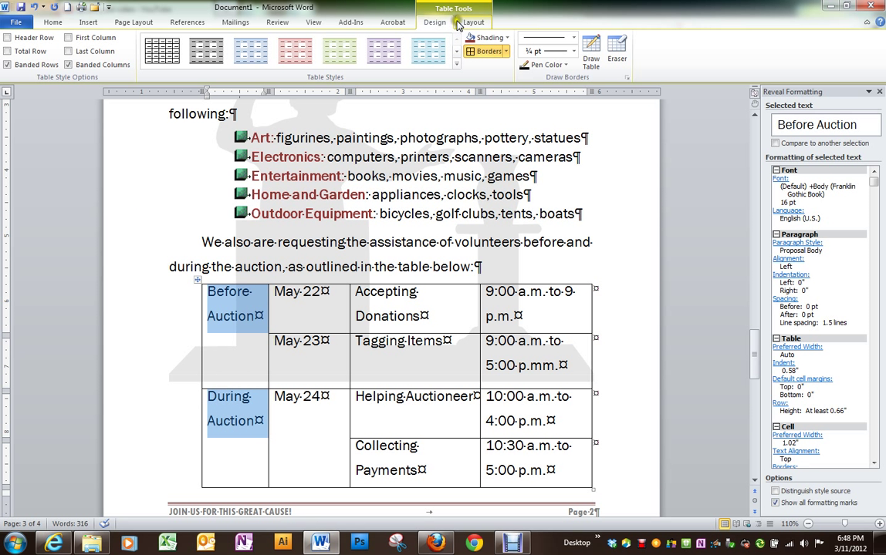
{"action": "left_click", "coordinate": [460, 24]}
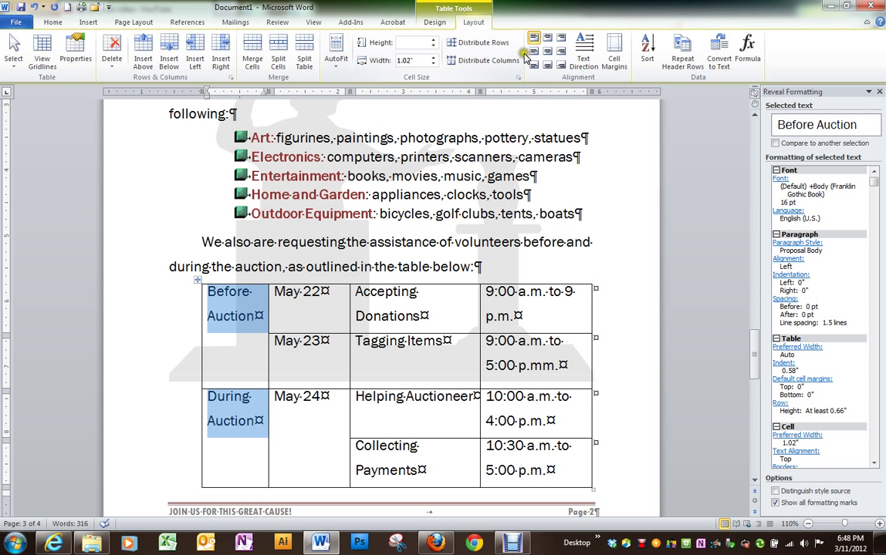
{"action": "left_click", "coordinate": [583, 54]}
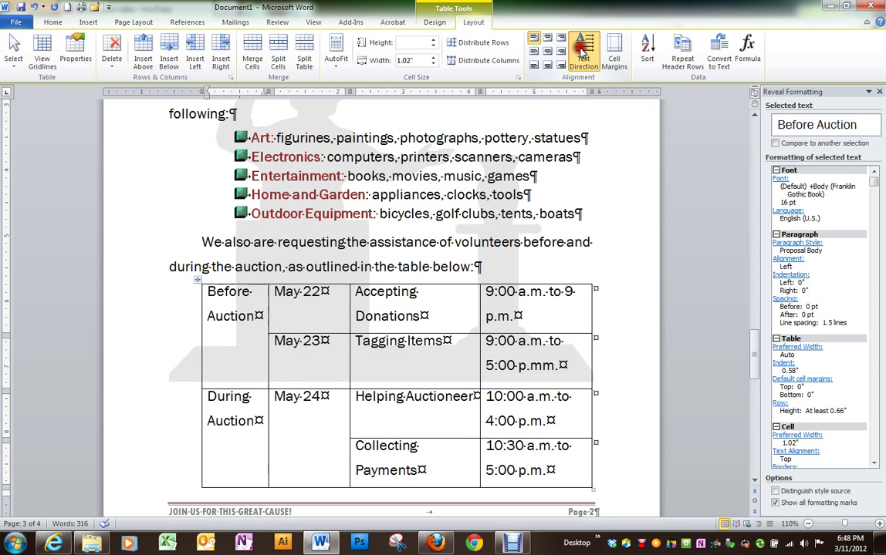
{"action": "left_click", "coordinate": [583, 52]}
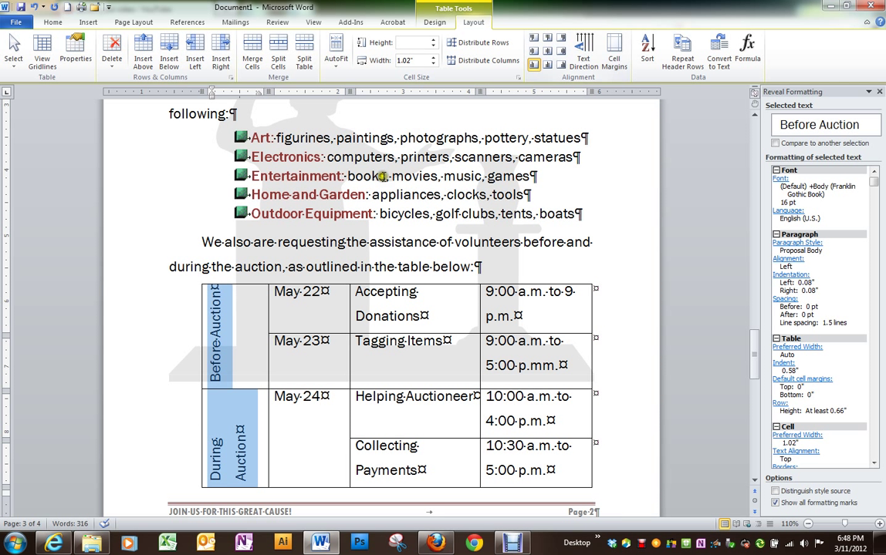
{"action": "left_click", "coordinate": [219, 339]}
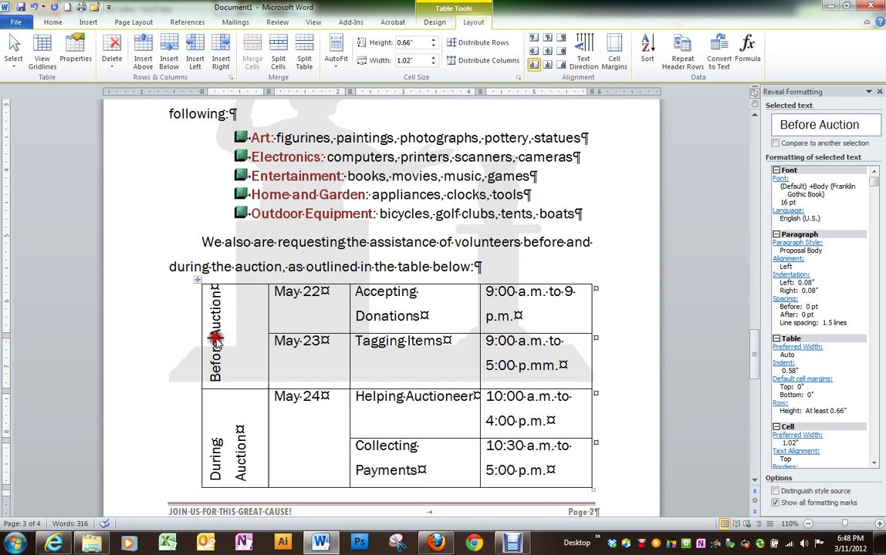
{"action": "key", "text": "Return"}
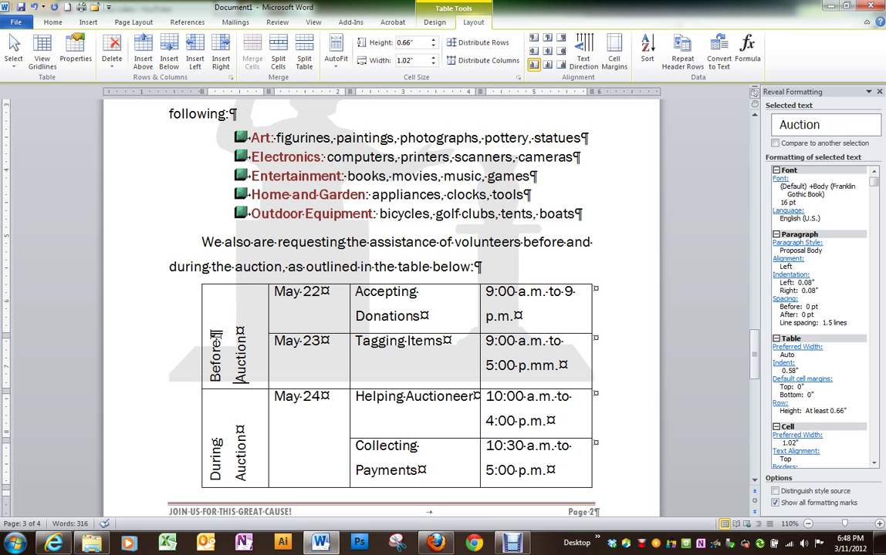
- Center the two first-column labels both ways in their cells and narrow that column to 0.8"
{"action": "left_click_drag", "start_coordinate": [232, 292], "coordinate": [223, 380]}
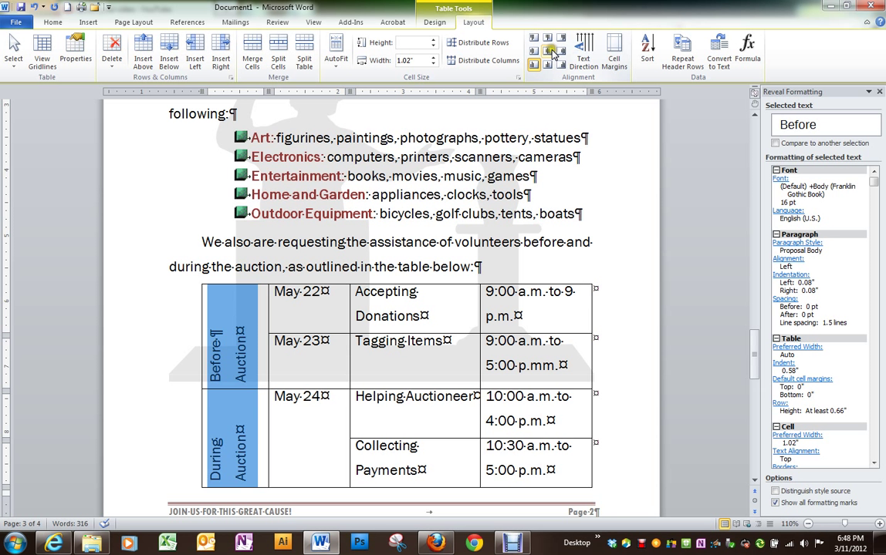
{"action": "left_click", "coordinate": [549, 51]}
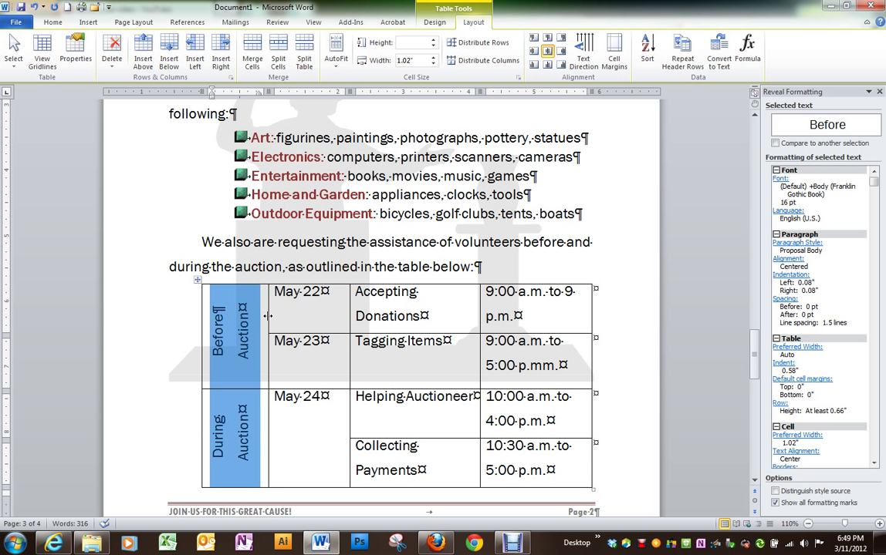
{"action": "mouse_move", "coordinate": [268, 315]}
{"action": "left_mouse_down"}
{"action": "mouse_move", "coordinate": [245, 315]}
{"action": "mouse_move", "coordinate": [262, 332]}
{"action": "mouse_move", "coordinate": [251, 317]}
{"action": "mouse_move", "coordinate": [253, 324]}
{"action": "left_mouse_up"}
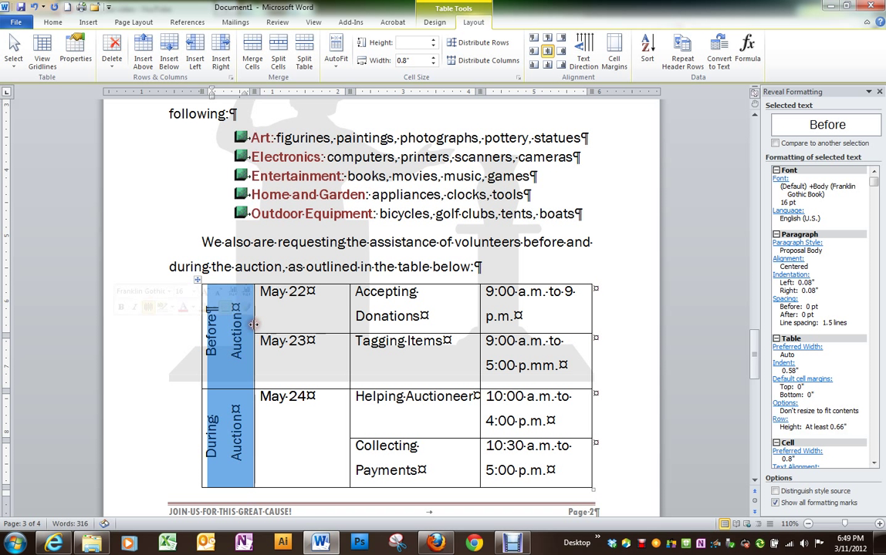
- Insert a new row above the May 22 row and merge its cells into a single cell
{"action": "left_click", "coordinate": [328, 311]}
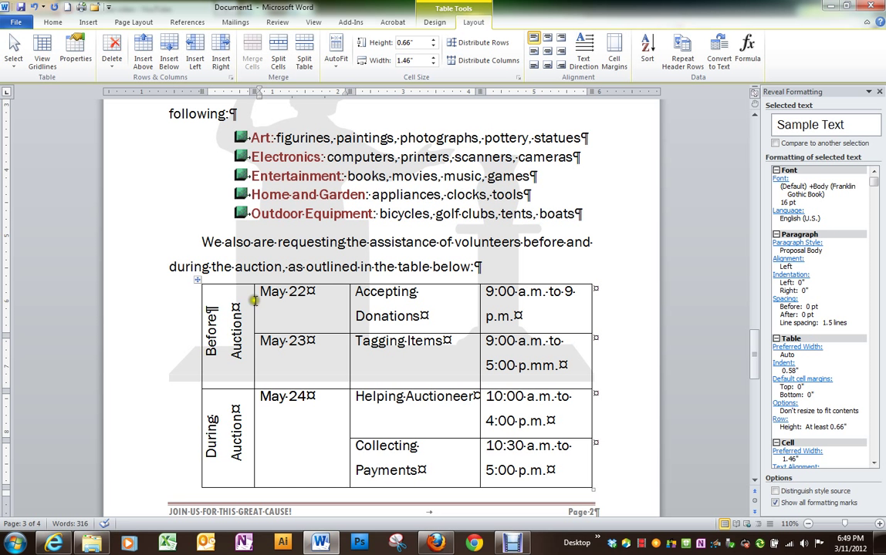
{"action": "left_click", "coordinate": [143, 54]}
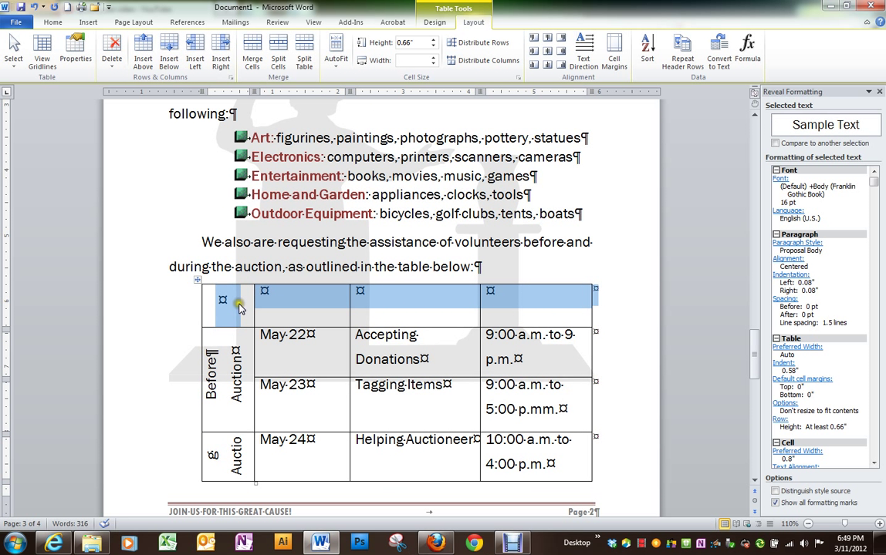
{"action": "left_click_drag", "start_coordinate": [270, 302], "coordinate": [497, 315]}
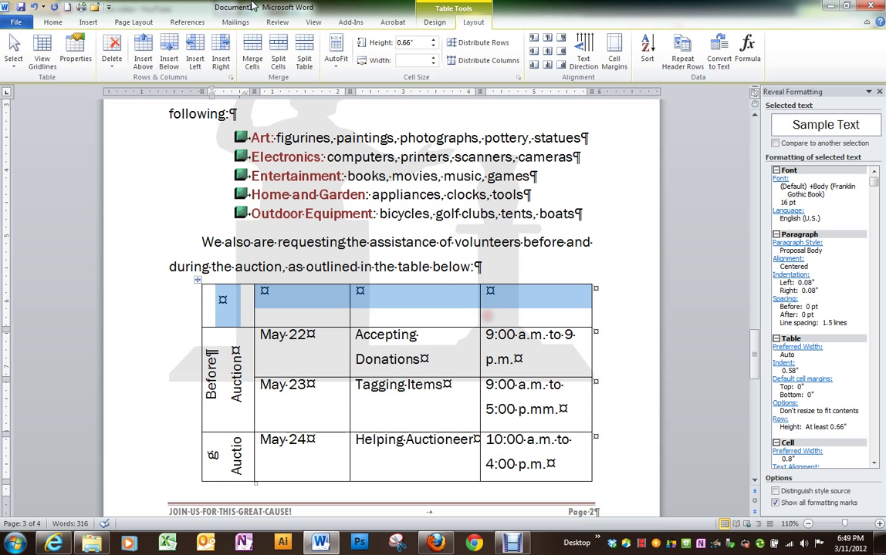
{"action": "left_click", "coordinate": [253, 60]}
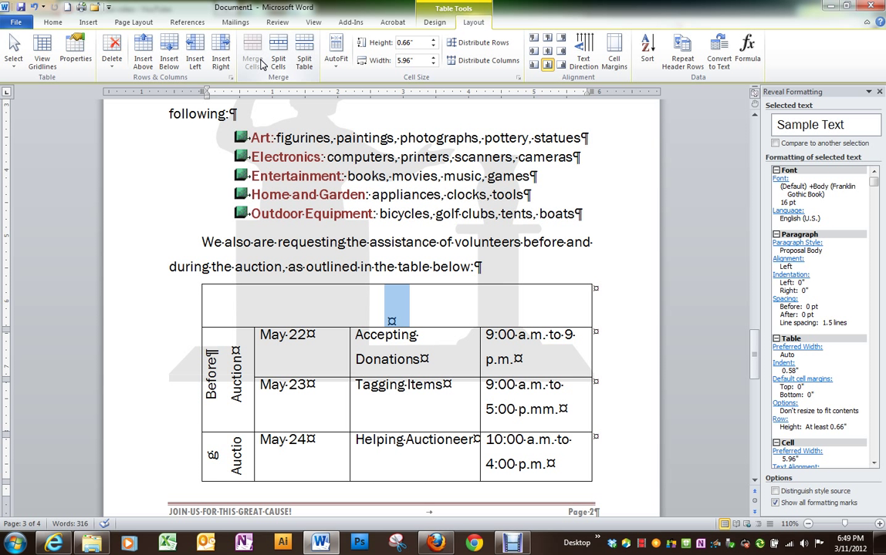
- Set the merged top cell's text direction to horizontal and enter the title "Volunteers Needed"
{"action": "type", "text": "Vol"}
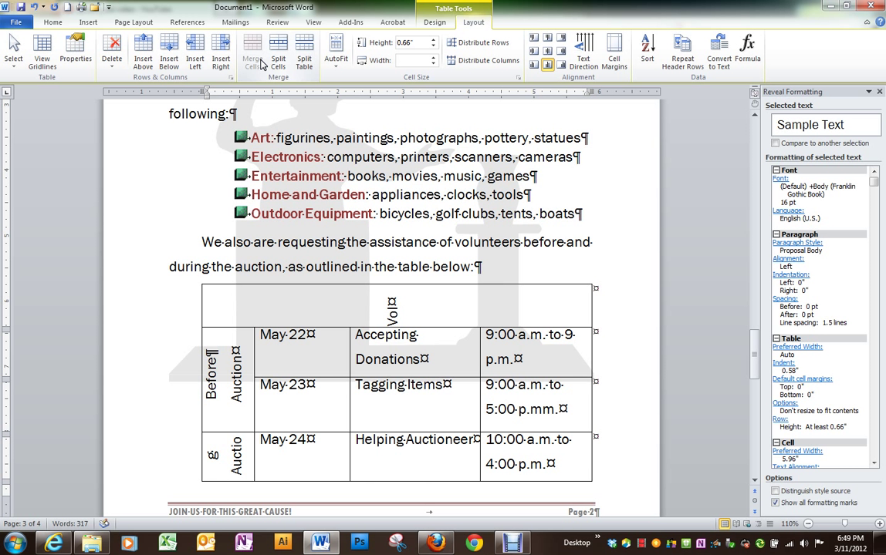
{"action": "key", "text": "BackSpace"}
{"action": "key", "text": "BackSpace"}
{"action": "key", "text": "BackSpace"}
{"action": "left_click", "coordinate": [579, 46]}
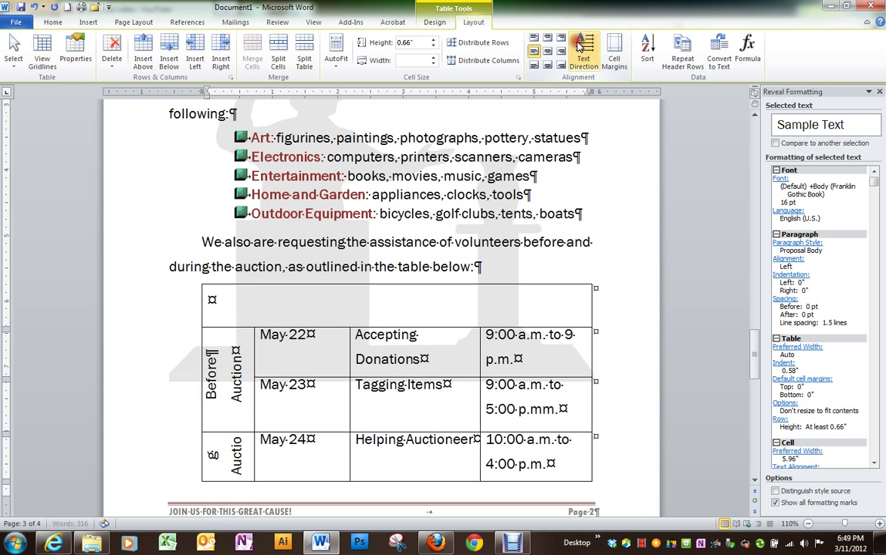
{"action": "type", "text": "Volunteers Needed"}
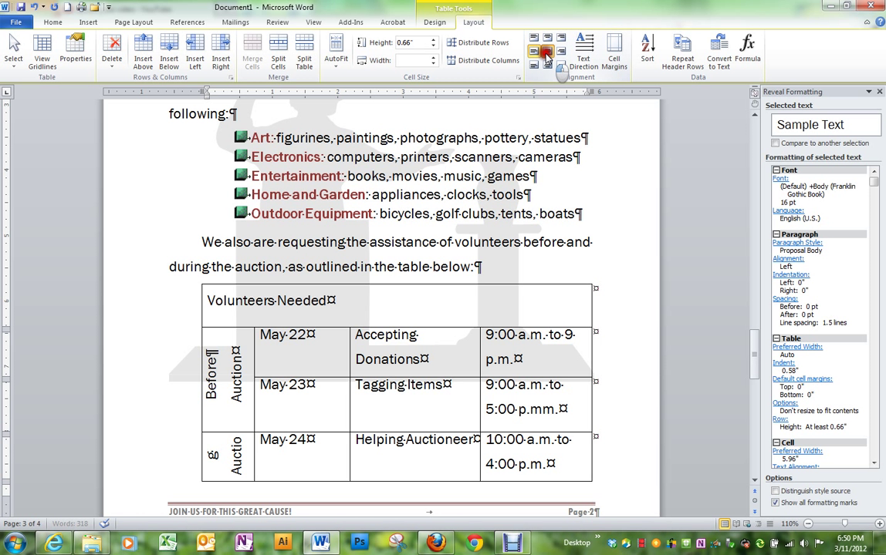
- Center the "Volunteers Needed" title both ways in its cell and shade that cell dark gray
{"action": "left_click", "coordinate": [547, 51]}
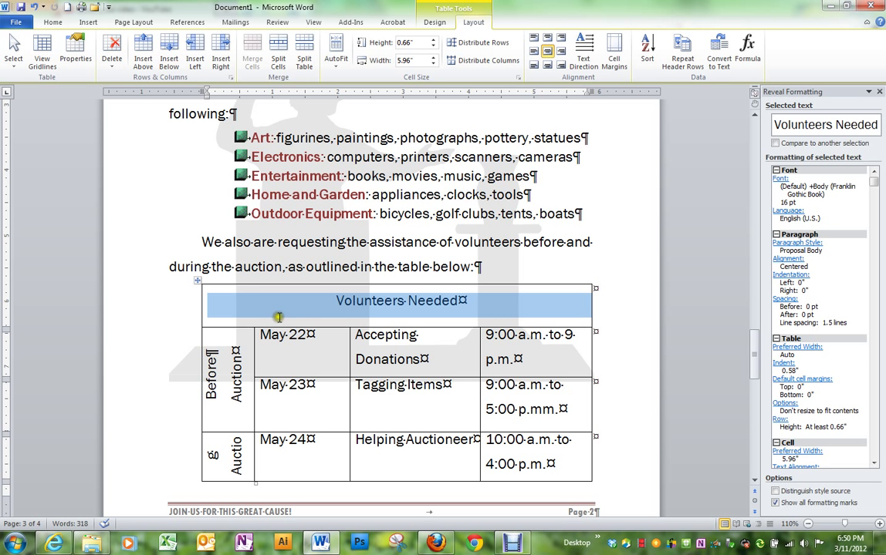
{"action": "left_click", "coordinate": [434, 23]}
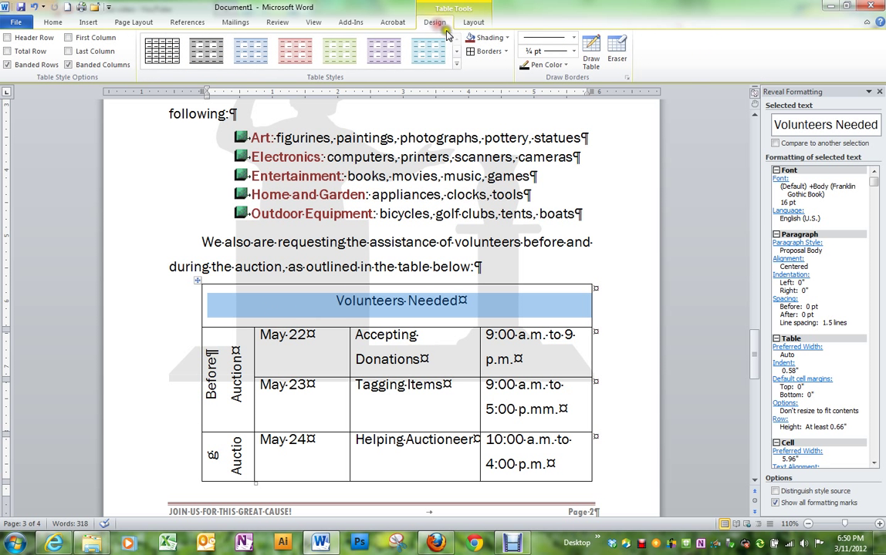
{"action": "left_click", "coordinate": [507, 39]}
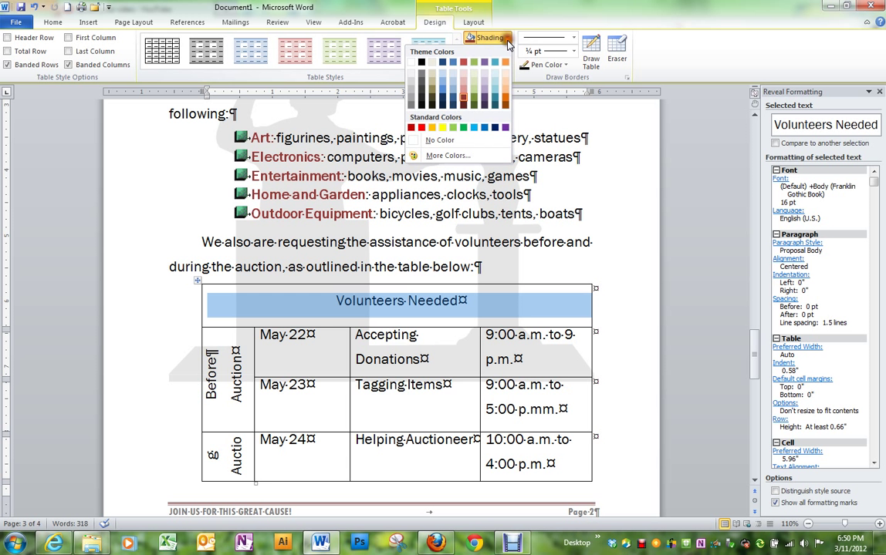
{"action": "left_click", "coordinate": [421, 81]}
{"action": "left_click_drag", "start_coordinate": [231, 347], "coordinate": [216, 451]}
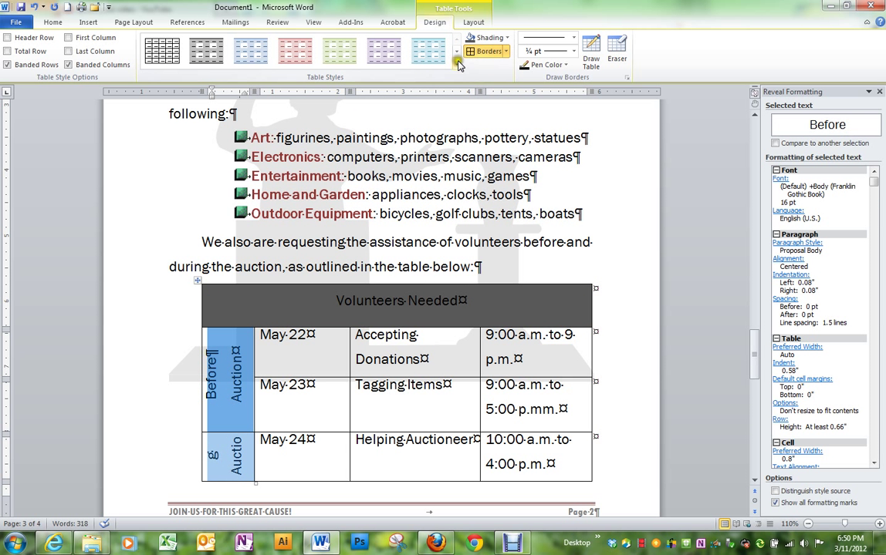
{"action": "left_click", "coordinate": [506, 37]}
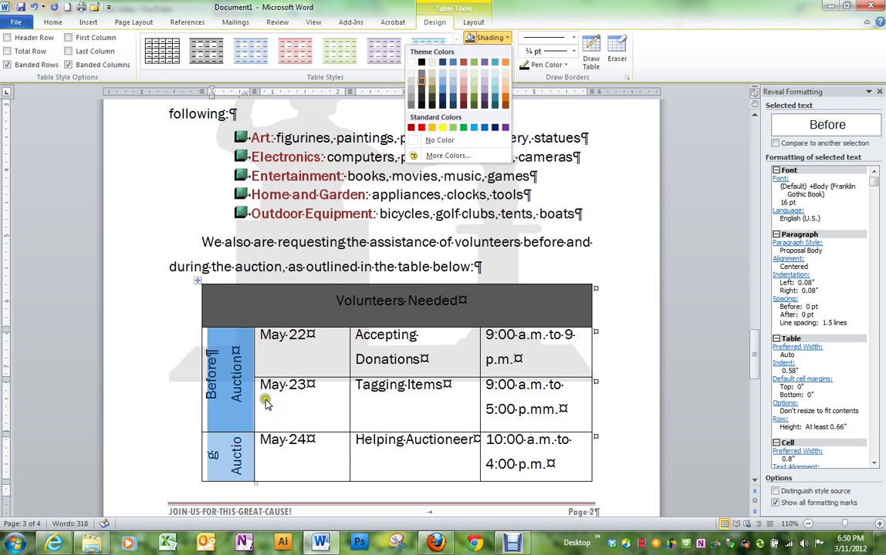
{"action": "left_click", "coordinate": [229, 446]}
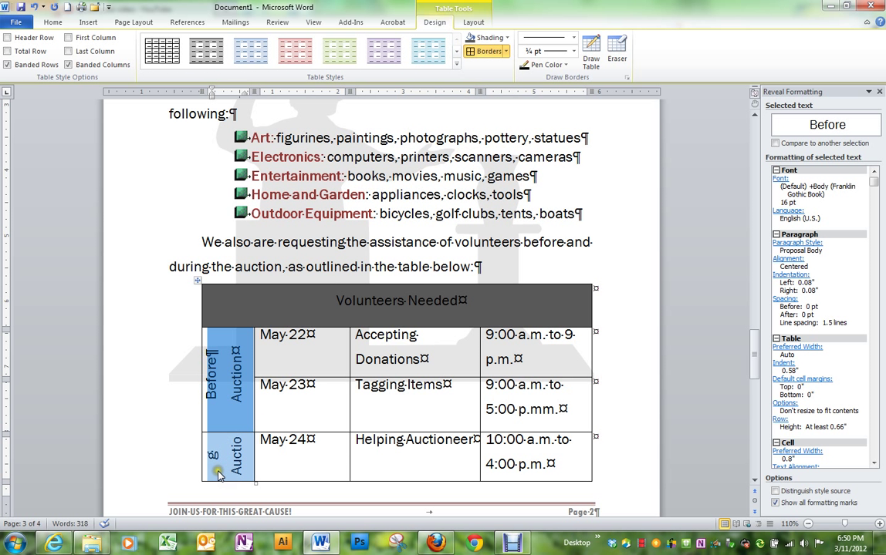
{"action": "left_click", "coordinate": [230, 448]}
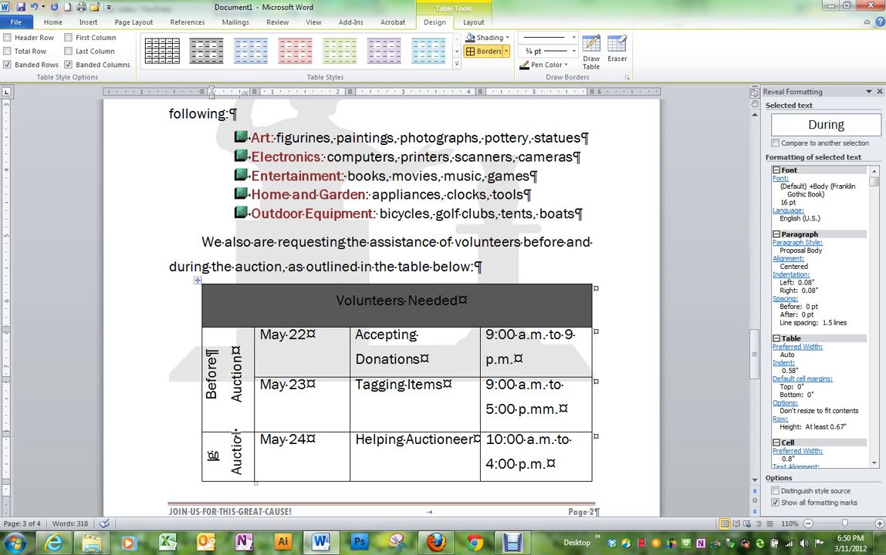
- Examine how the May 24 row and its rotated side label continue across the page break
{"action": "scroll", "coordinate": [293, 444], "scroll_direction": "down", "scroll_amount": 3}
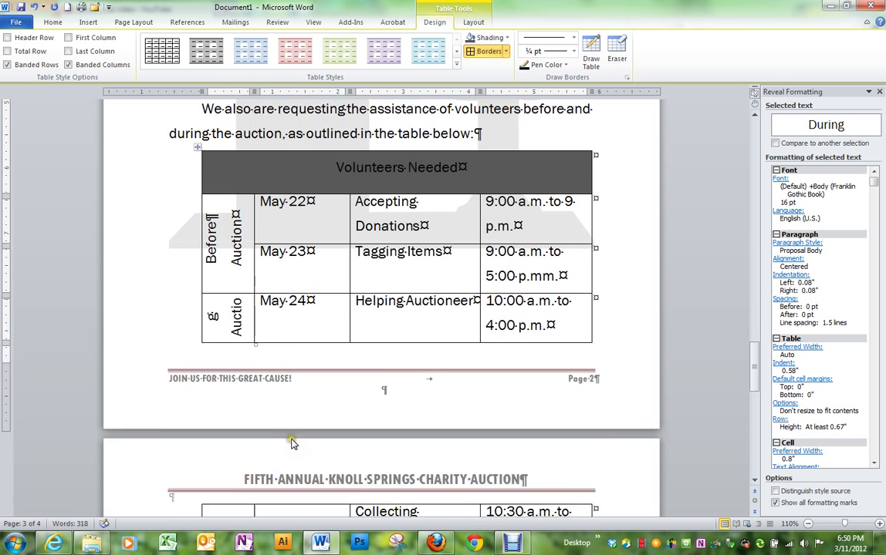
{"action": "scroll", "coordinate": [292, 443], "scroll_direction": "down", "scroll_amount": 2}
{"action": "scroll", "coordinate": [292, 443], "scroll_direction": "up", "scroll_amount": 2}
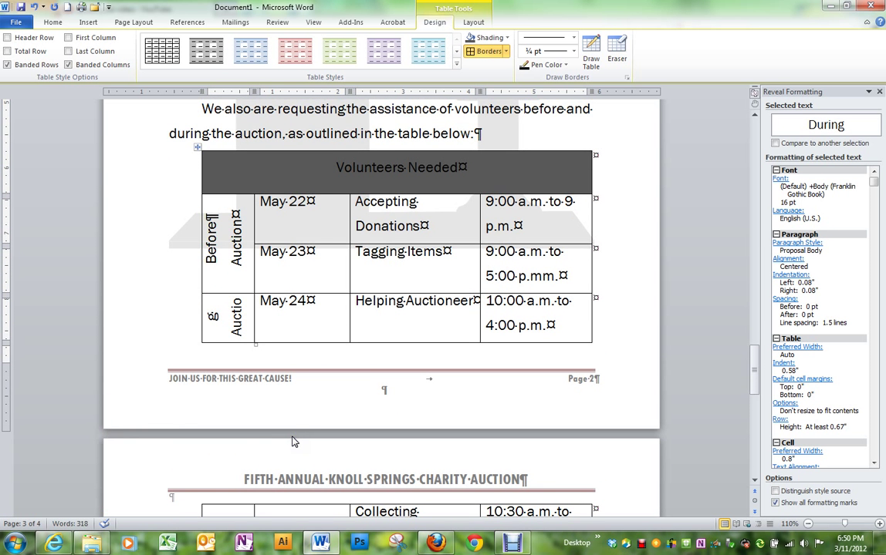
{"action": "scroll", "coordinate": [293, 442], "scroll_direction": "down", "scroll_amount": 1}
{"action": "scroll", "coordinate": [300, 432], "scroll_direction": "down", "scroll_amount": 2}
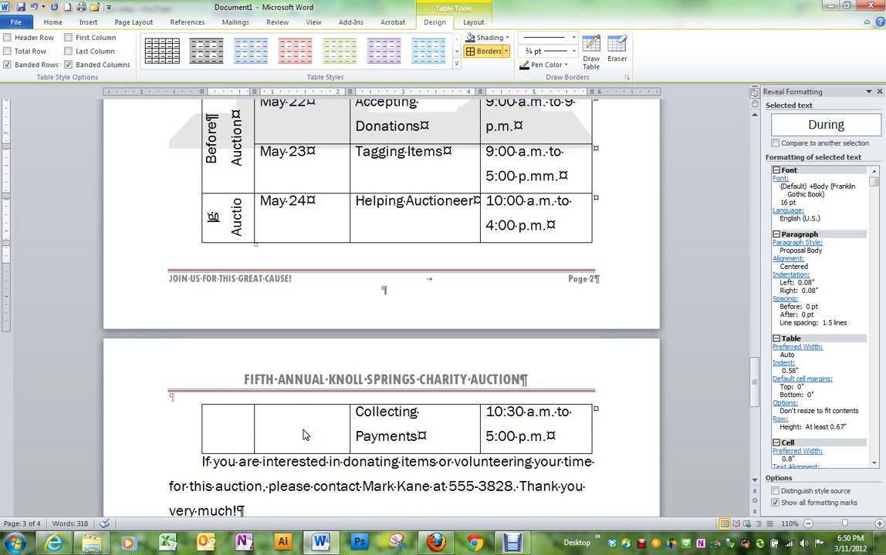